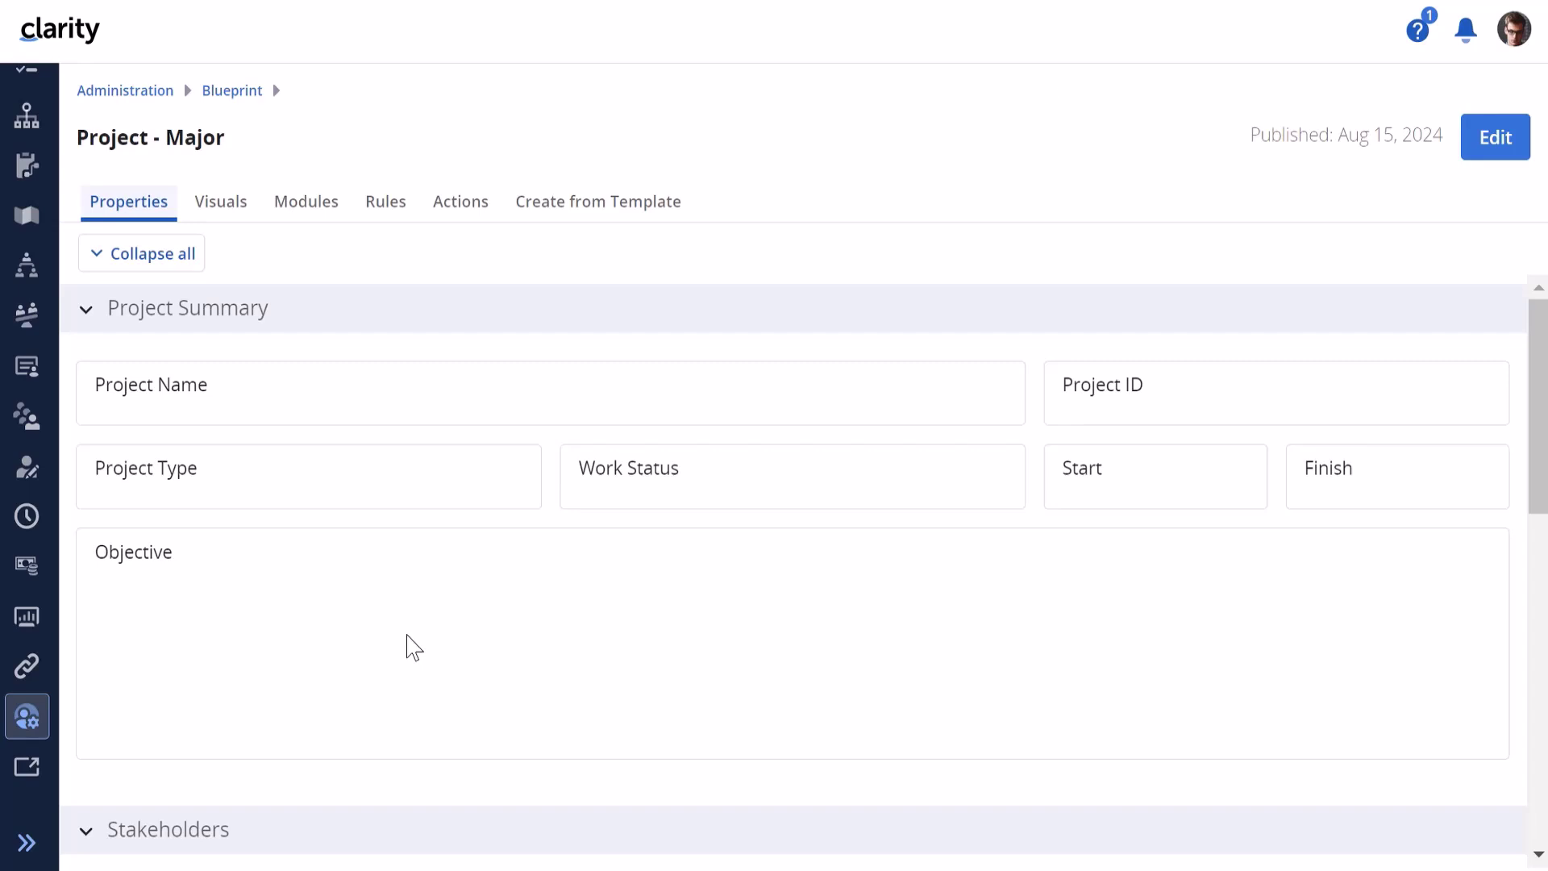
Open the Tasks module's details for editing in the Project - Major blueprint
{"action": "left_click", "coordinate": [1496, 153]}
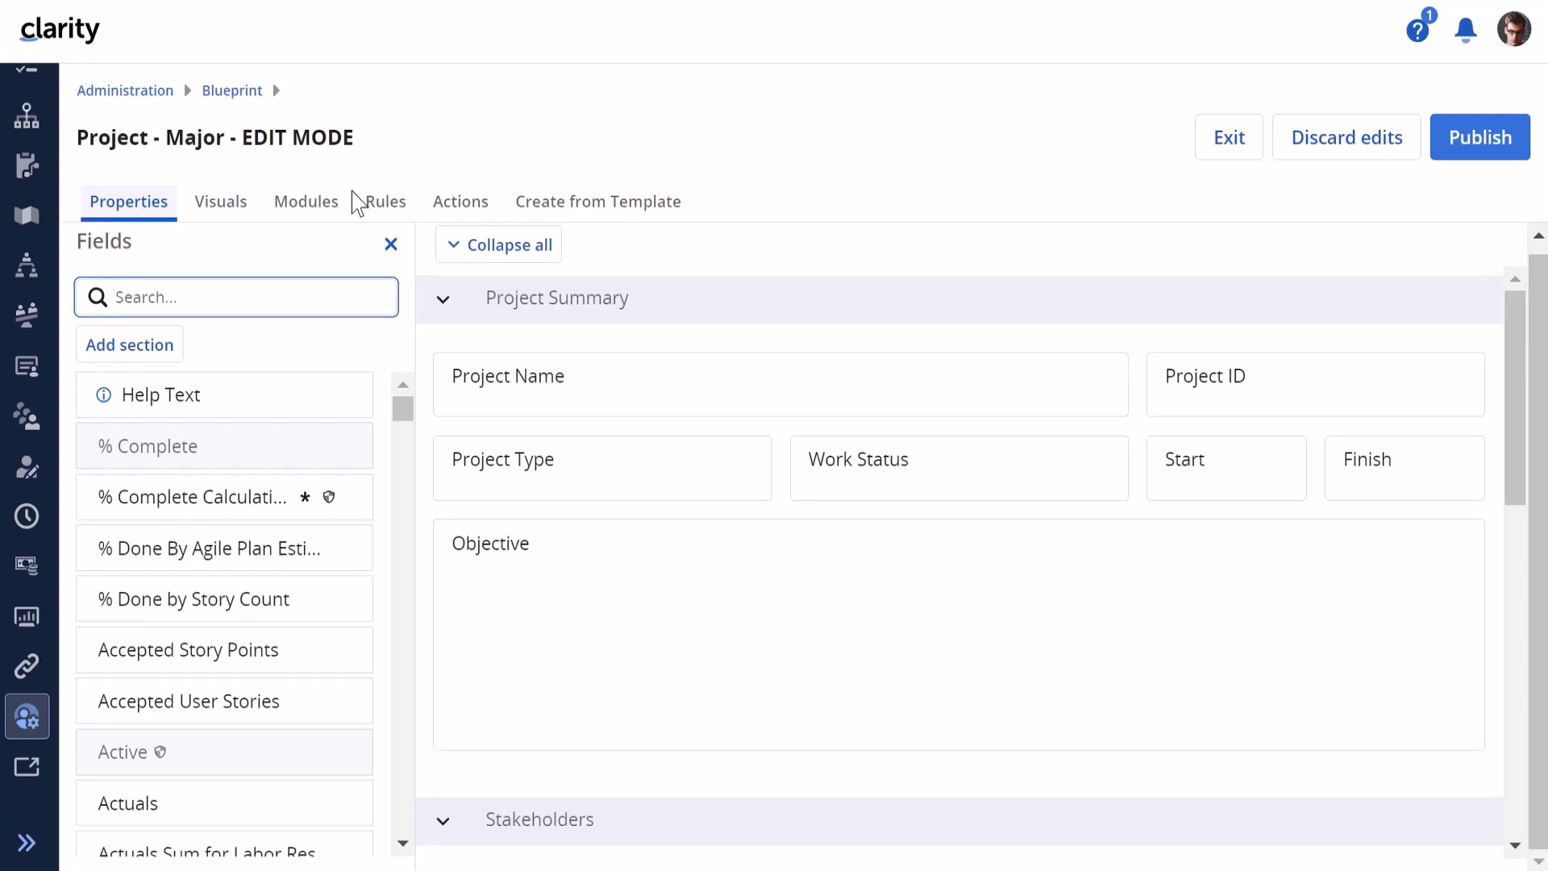
{"action": "left_click", "coordinate": [299, 212]}
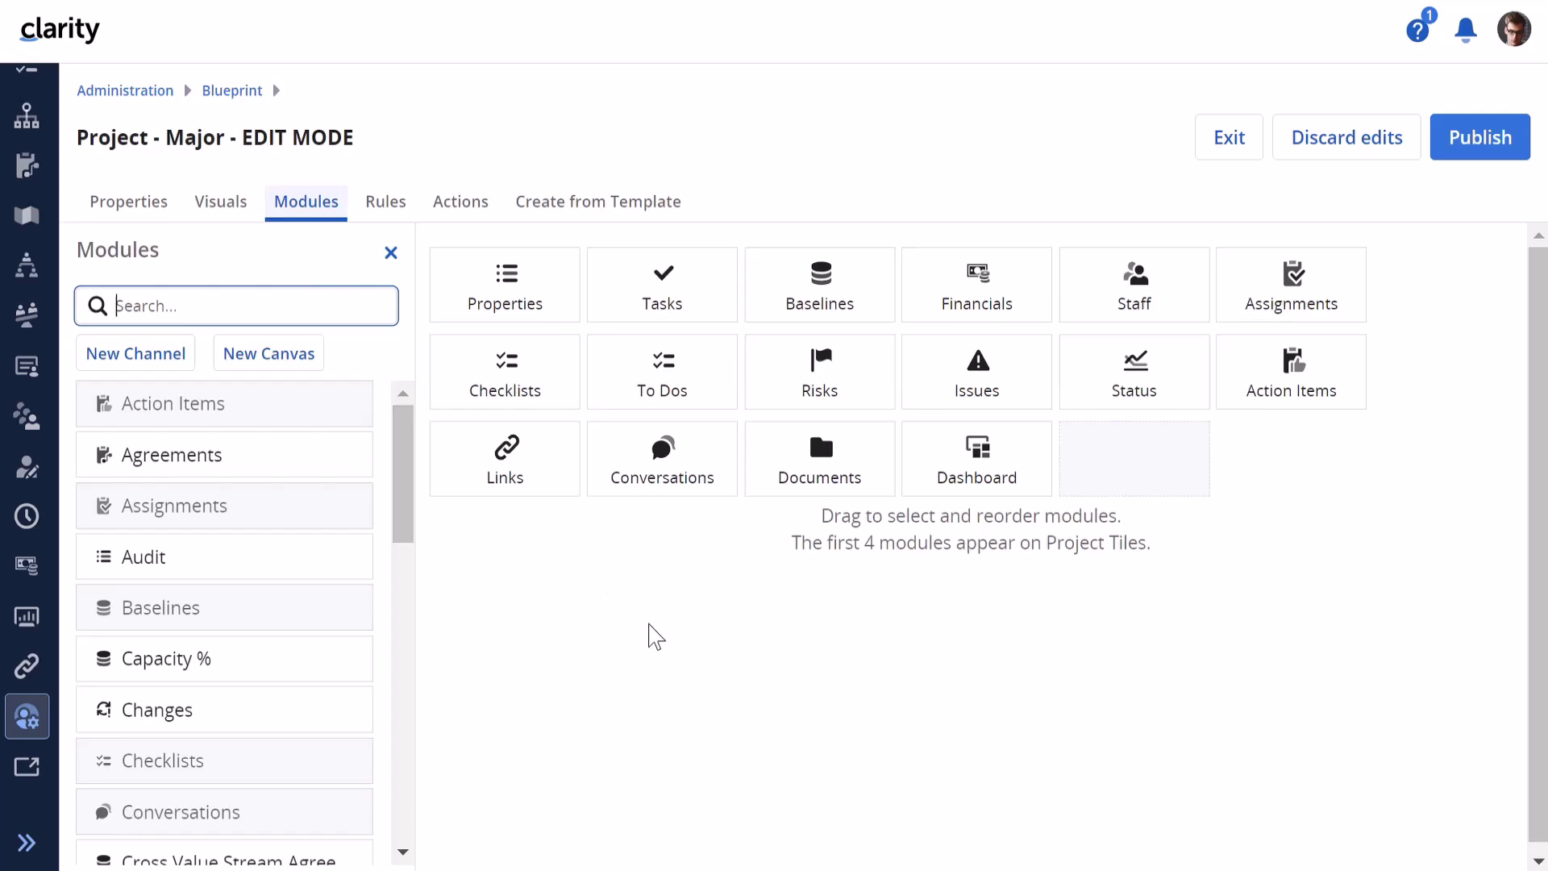
{"action": "left_click", "coordinate": [671, 287]}
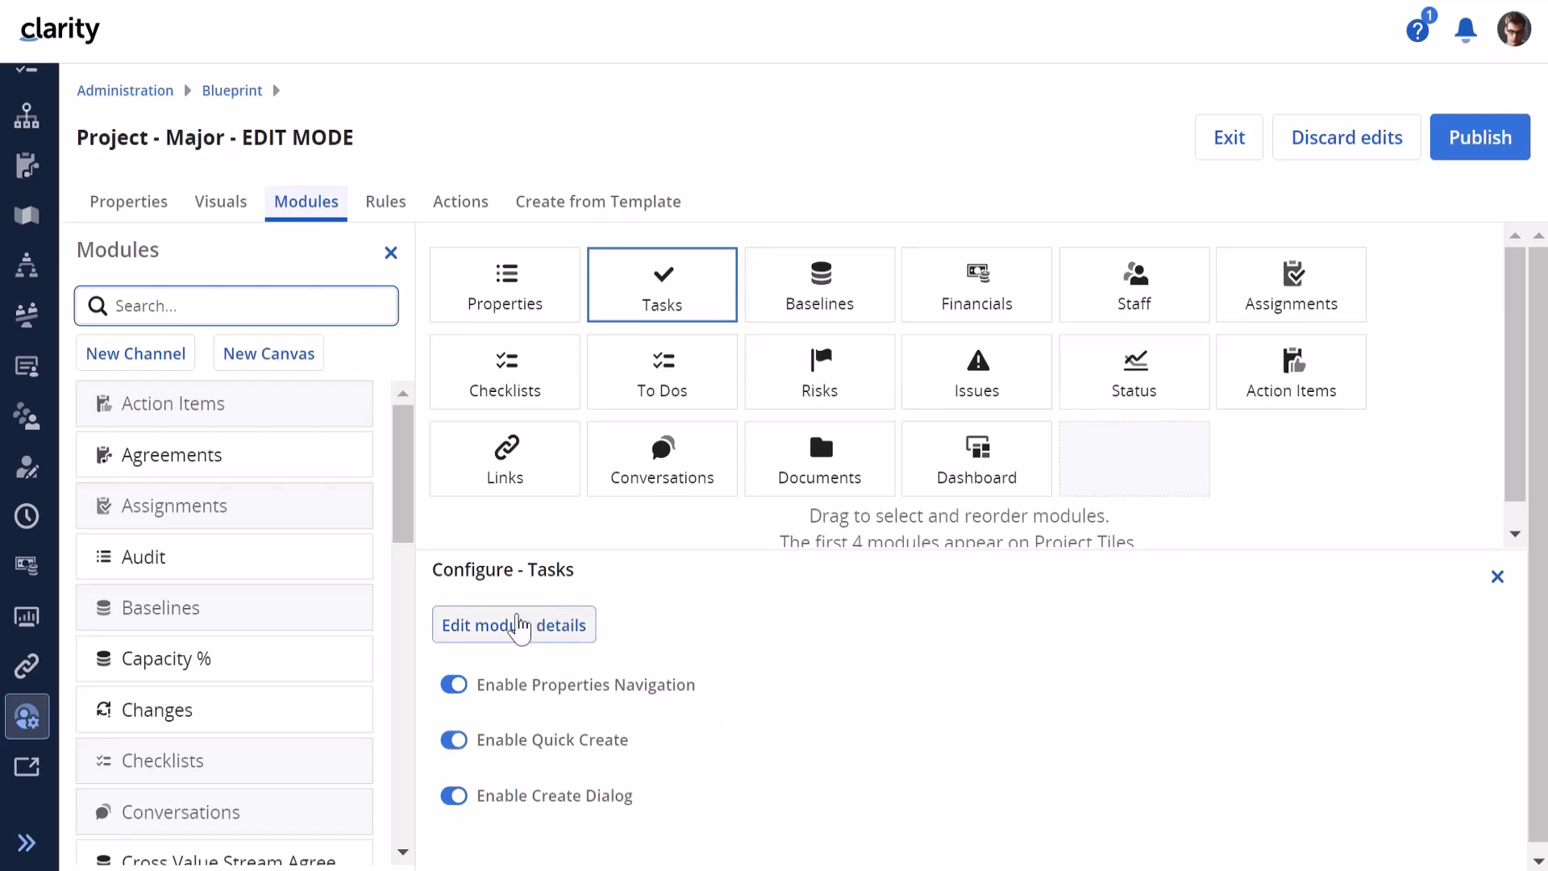
{"action": "left_click", "coordinate": [520, 632]}
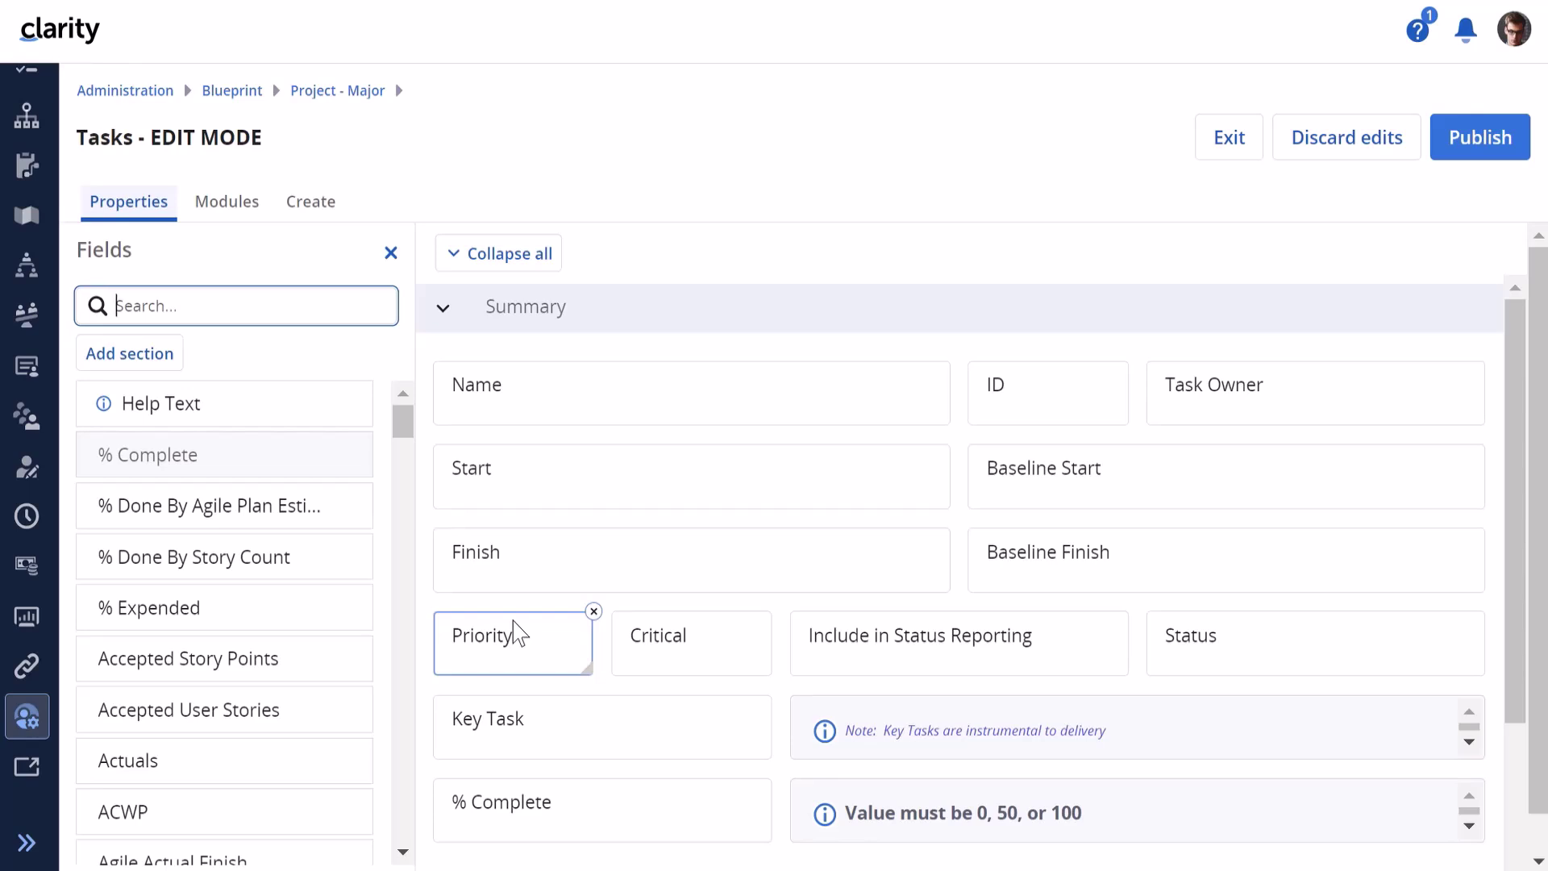
Add a Help Text element below % Complete in the Summary section and enlarge it to span the full row
{"action": "scroll", "coordinate": [959, 572], "scroll_direction": "down", "scroll_amount": 1}
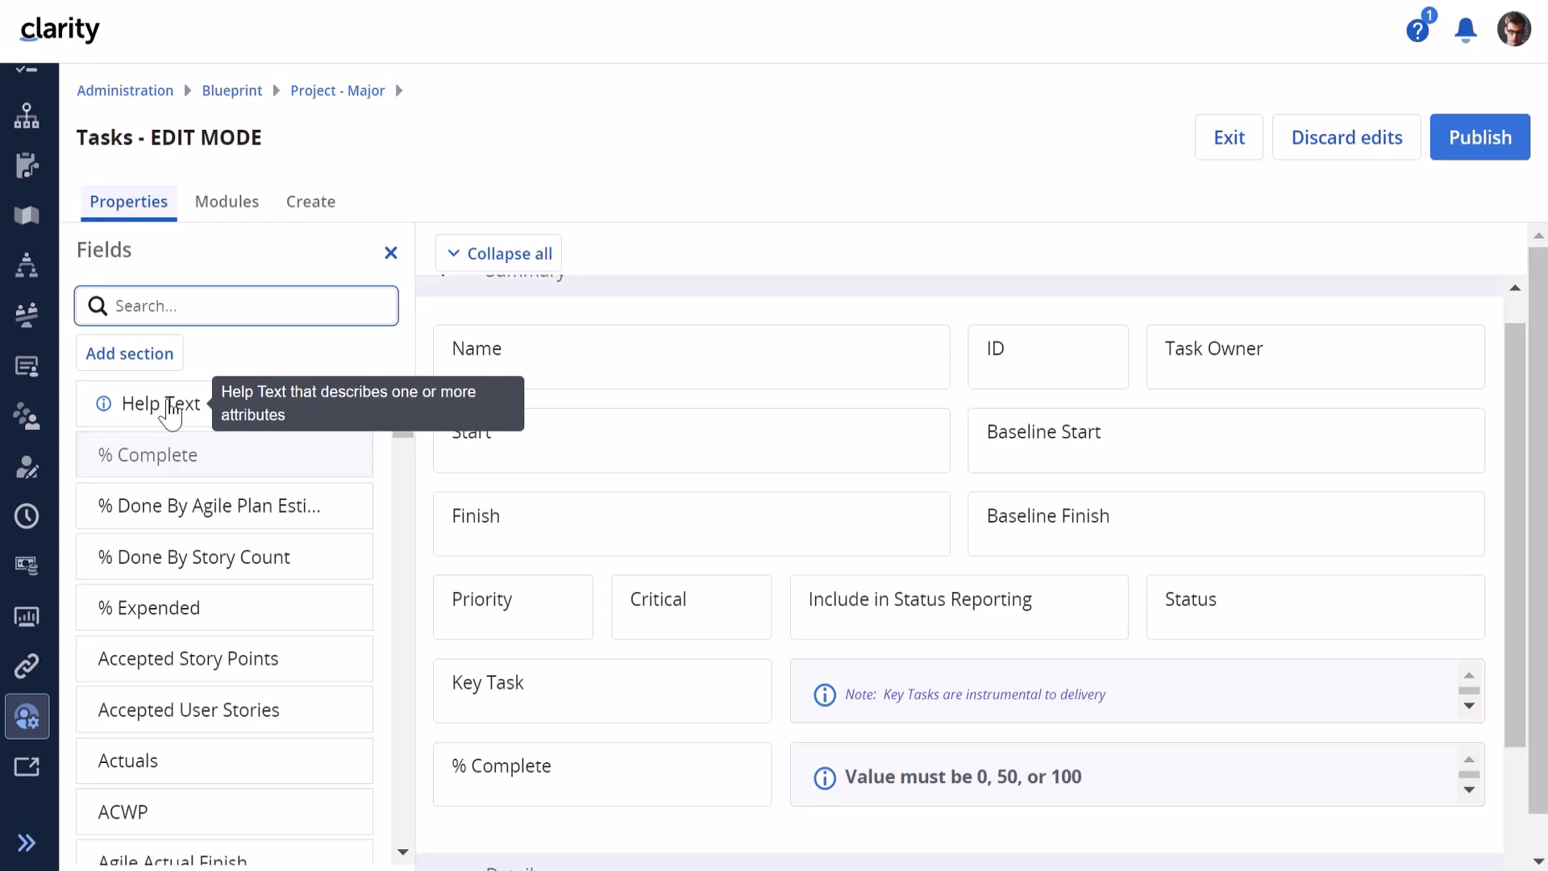
{"action": "left_click_drag", "start_coordinate": [171, 412], "coordinate": [519, 851]}
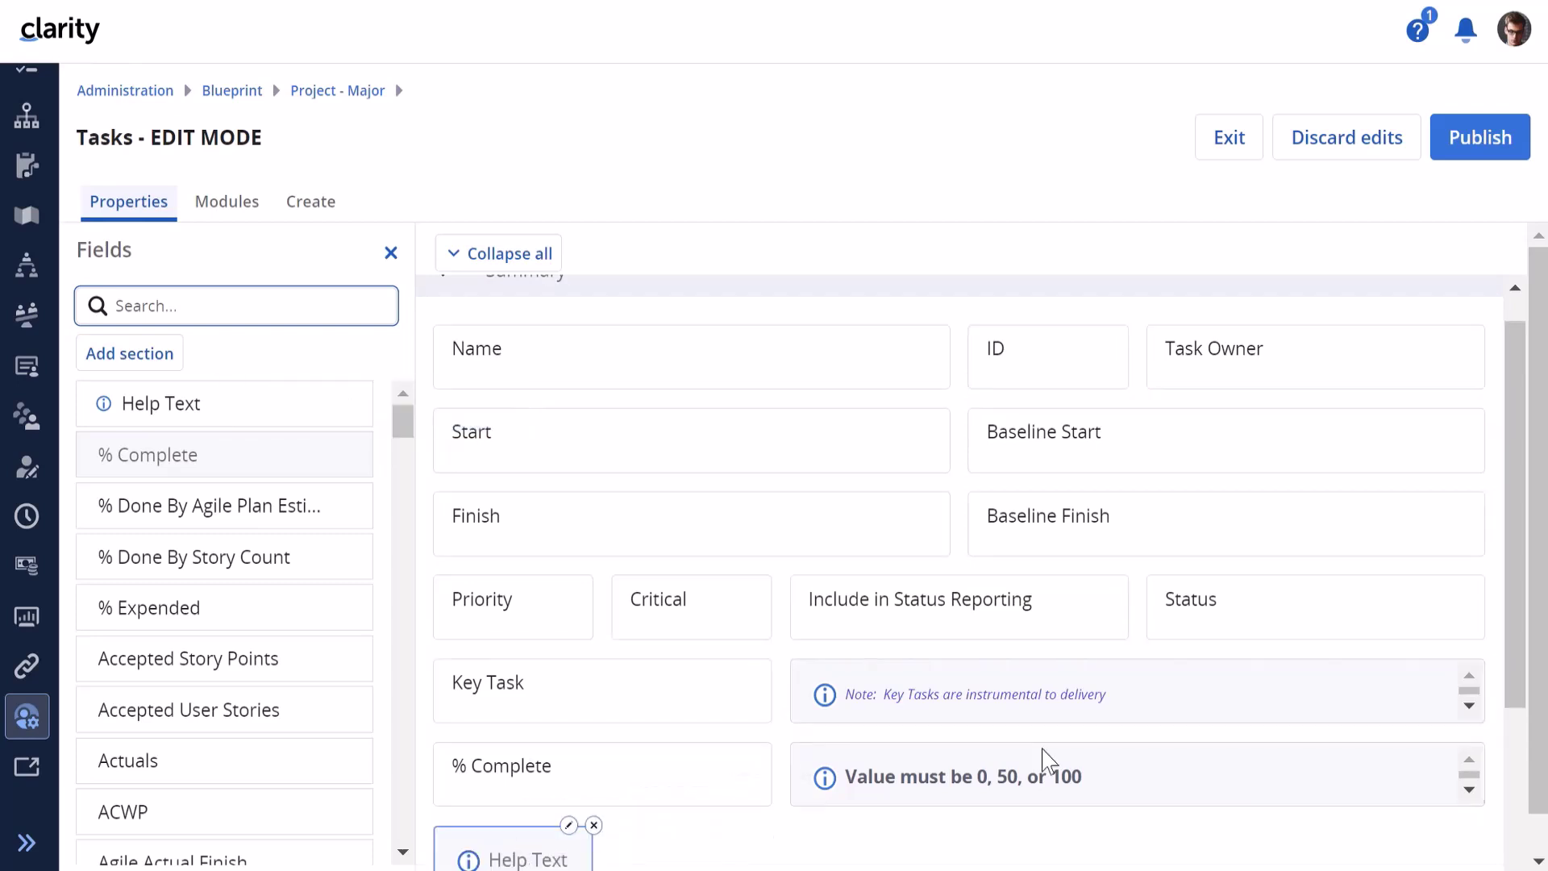
{"action": "left_click_drag", "start_coordinate": [1524, 384], "coordinate": [1527, 524]}
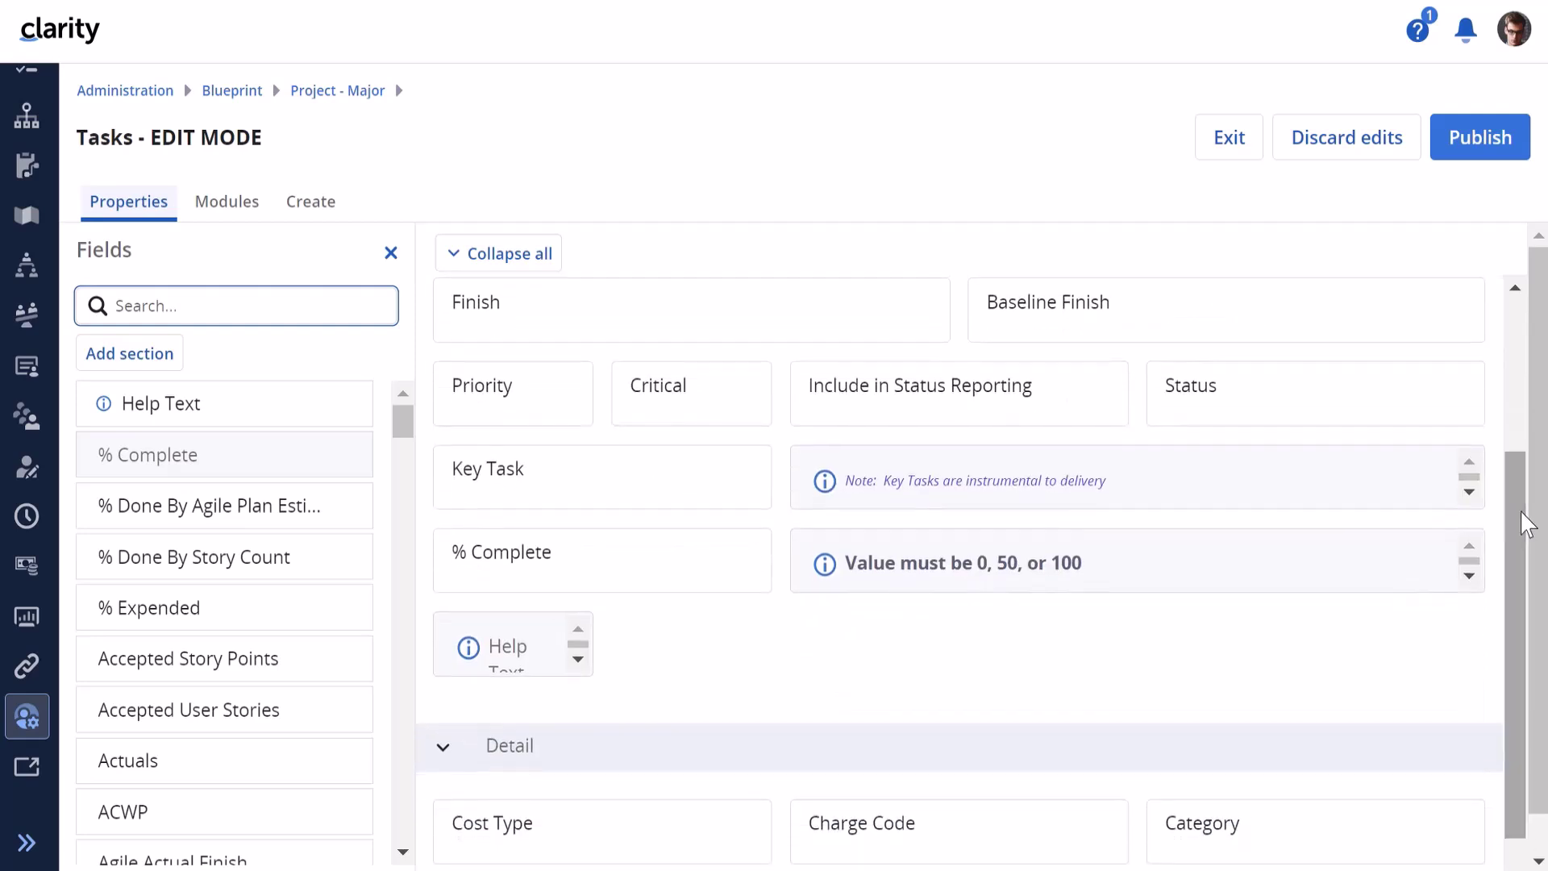
{"action": "left_click_drag", "start_coordinate": [589, 672], "coordinate": [1365, 770]}
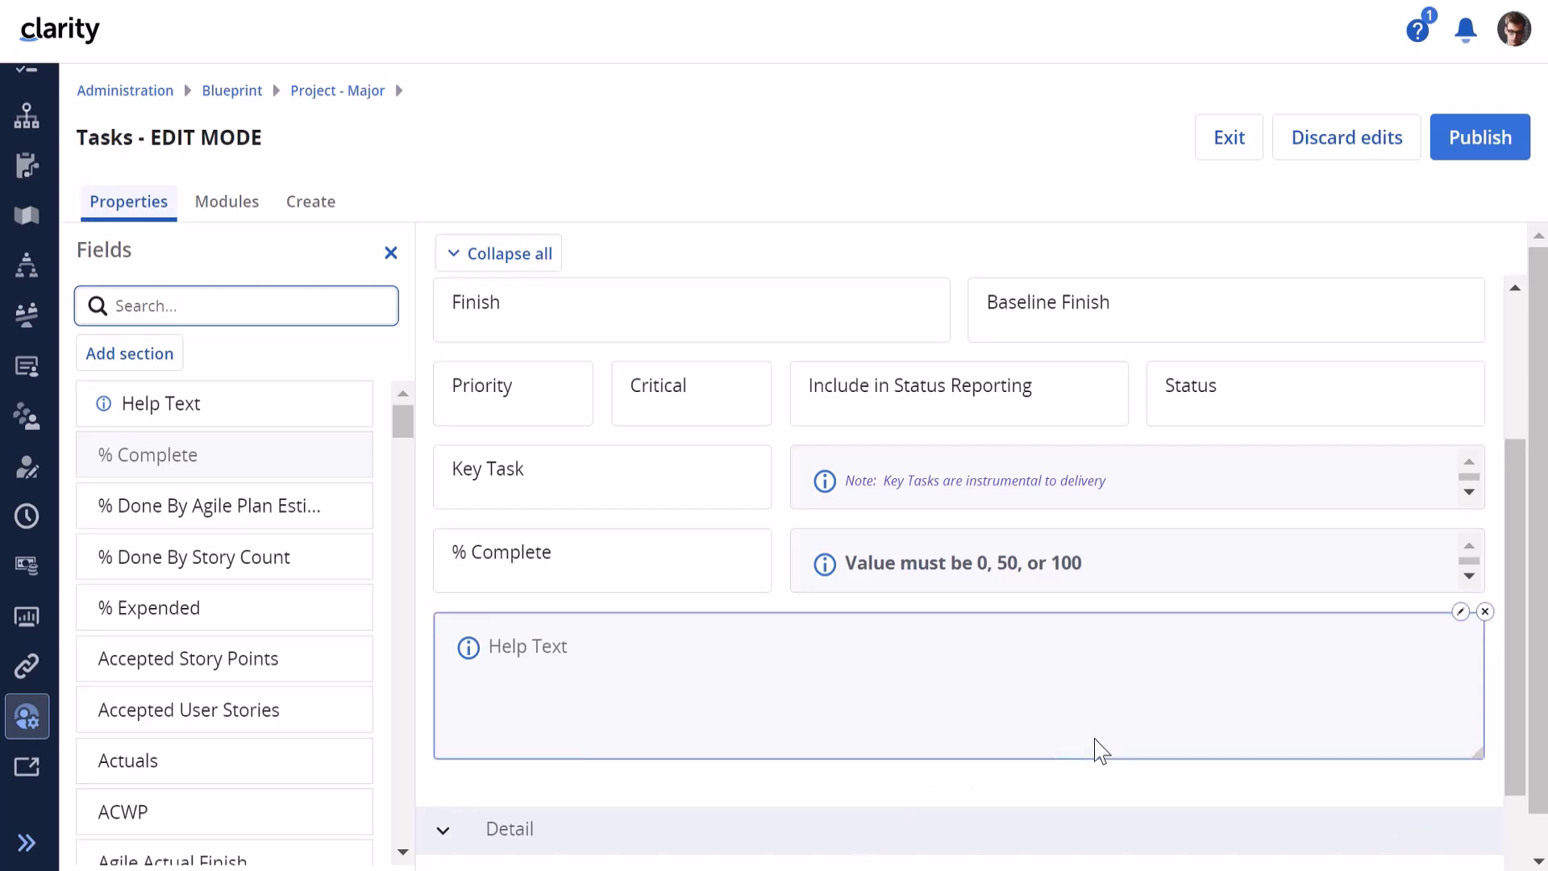
Draft "Approve all Milestones" in the new Help Text element, cancel the edit, and remove the element from the Summary section
{"action": "left_click", "coordinate": [1460, 612]}
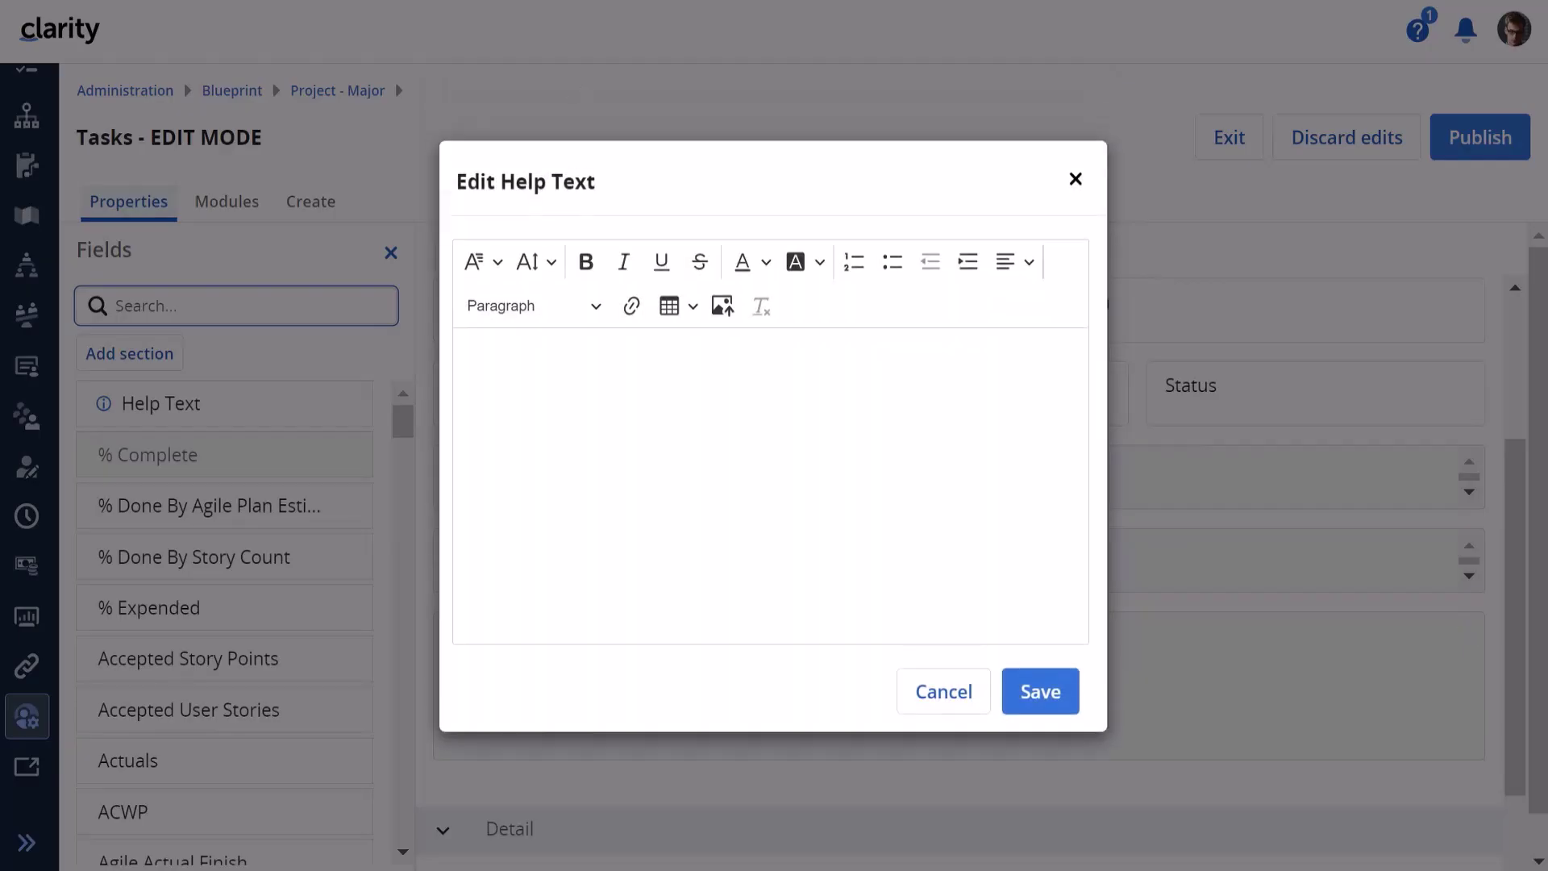
{"action": "left_click", "coordinate": [584, 370]}
{"action": "type", "text": "Approve all Milestones"}
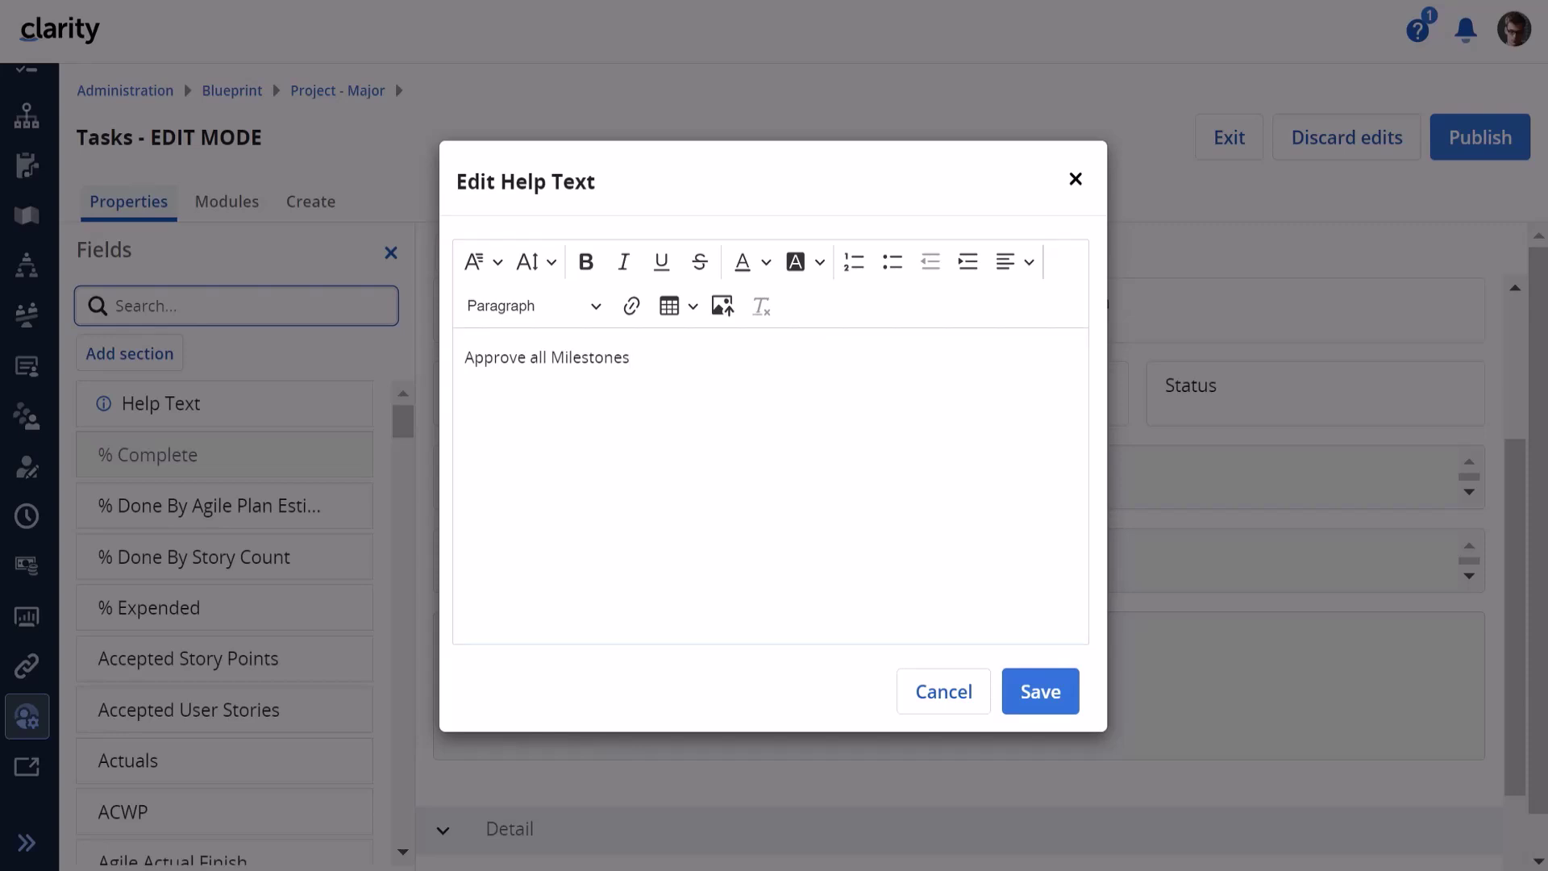
{"action": "left_click", "coordinate": [945, 711]}
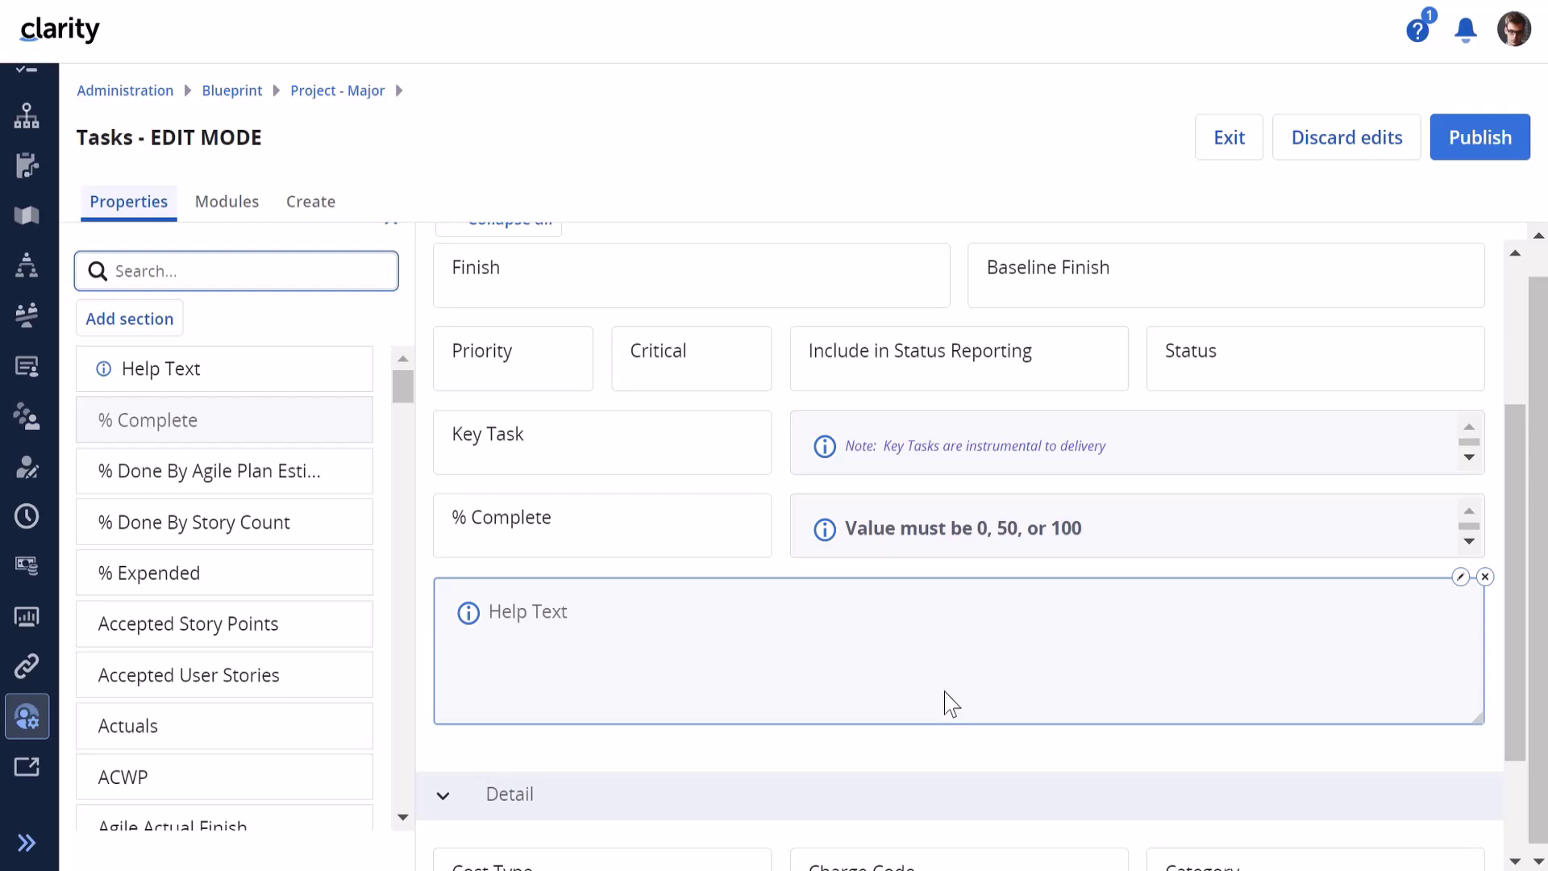
{"action": "left_click", "coordinate": [1485, 578]}
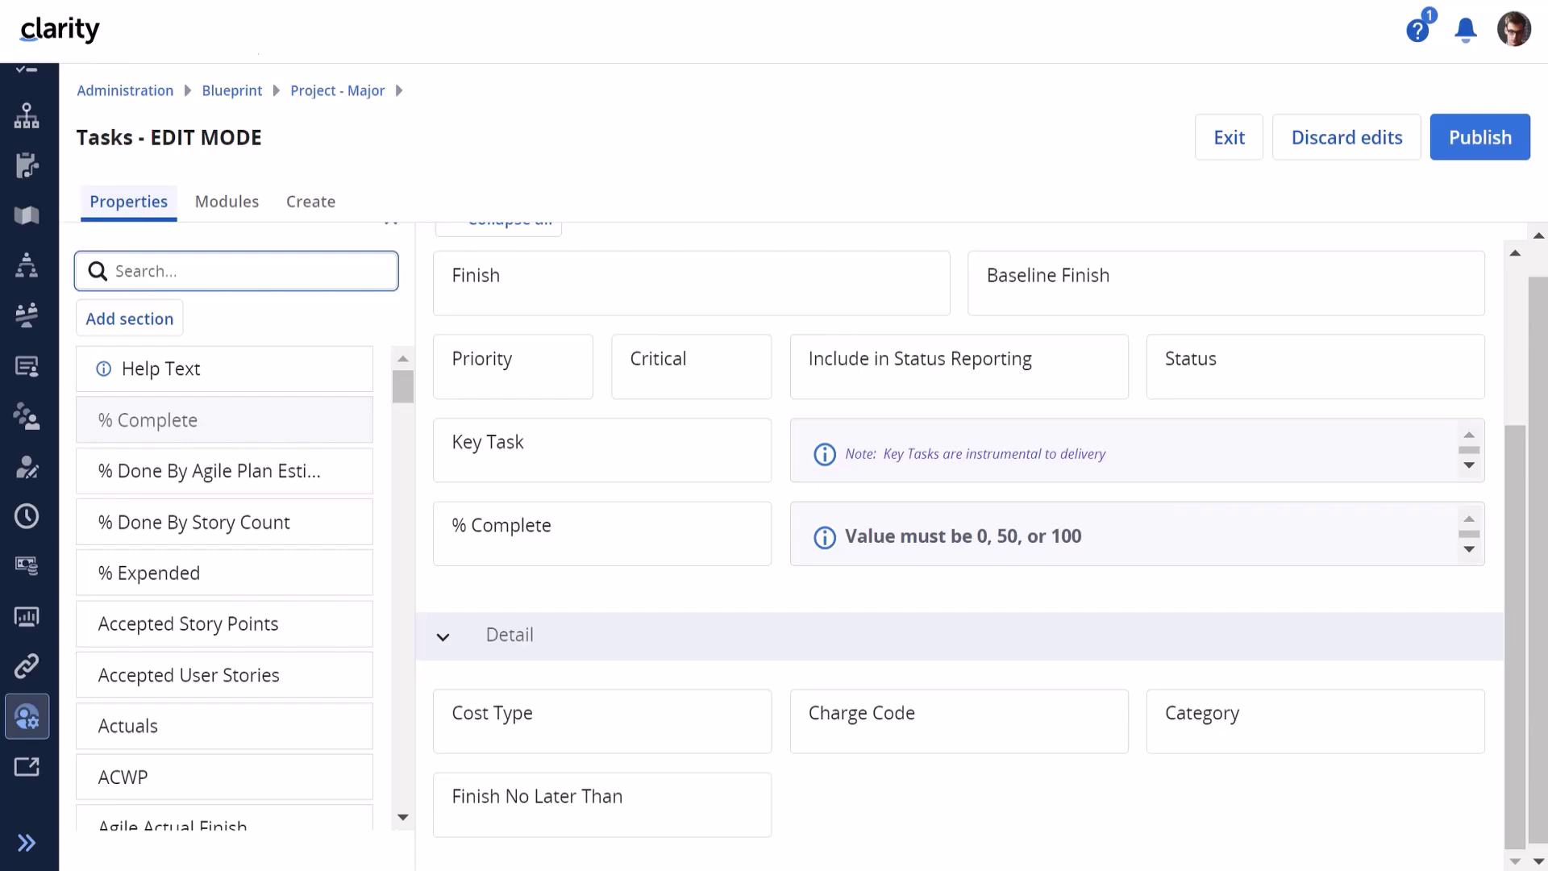
Review the New Task creation layout and publish the Tasks blueprint
{"action": "left_click", "coordinate": [320, 212]}
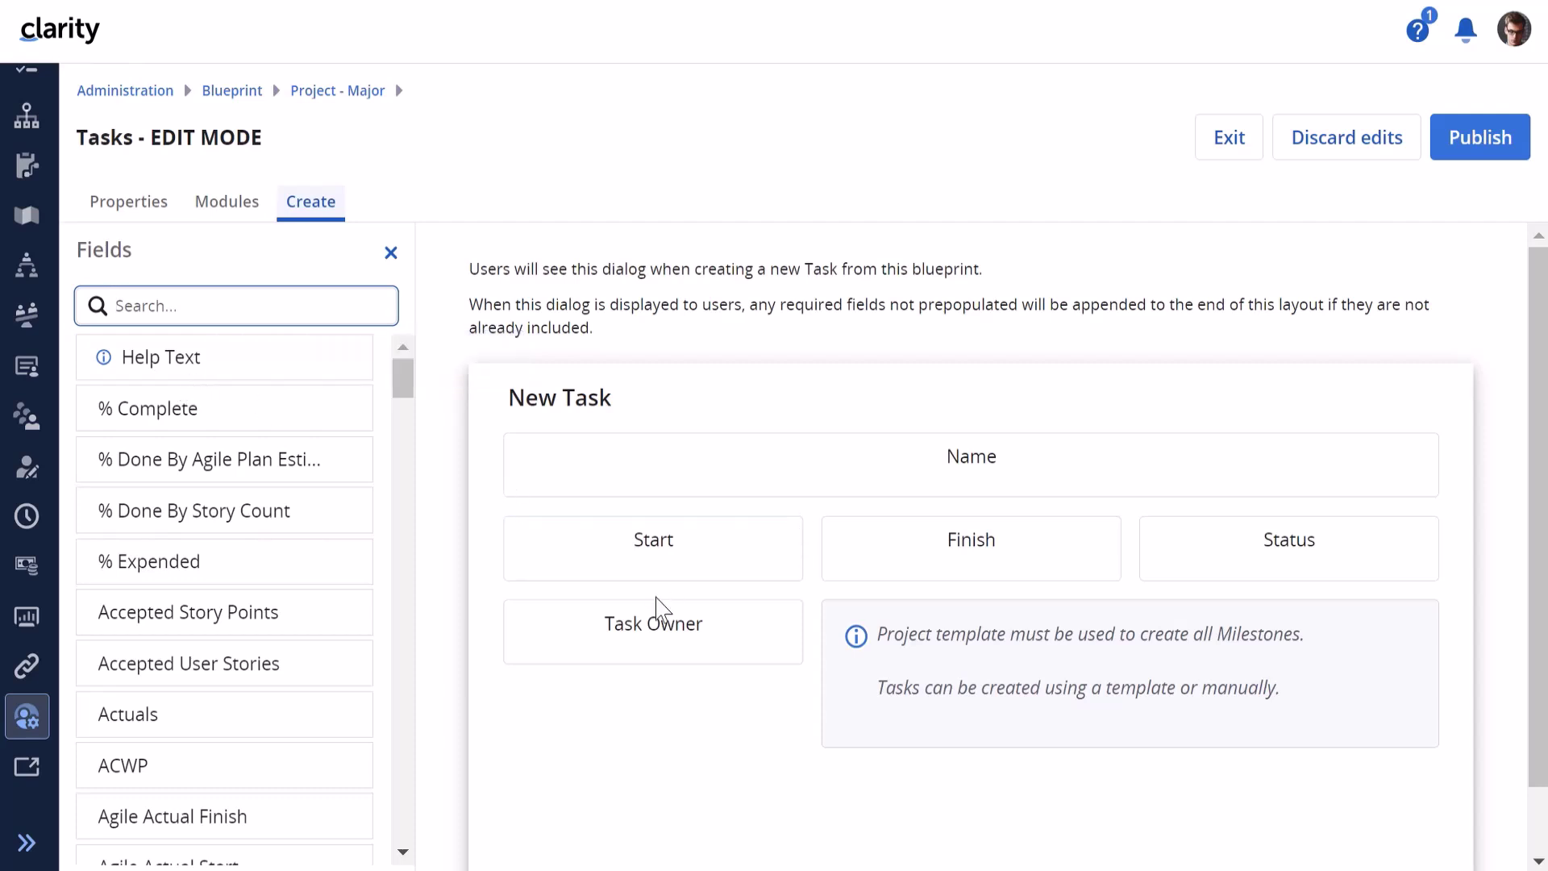
{"action": "mouse_move", "coordinate": [960, 665]}
{"action": "left_click", "coordinate": [1491, 143]}
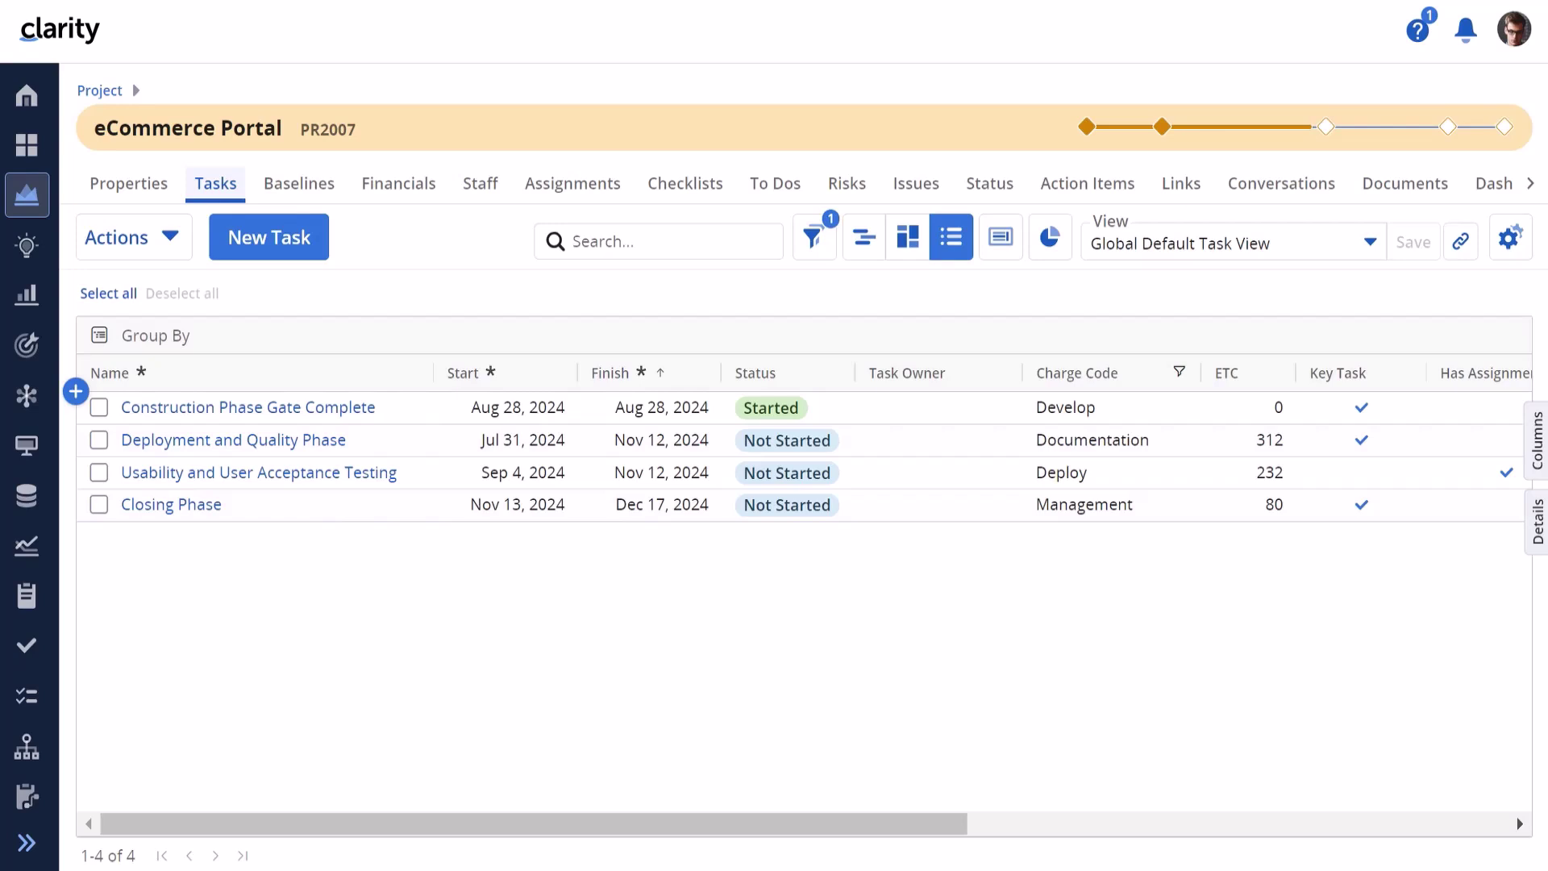
Check the help text in the Usability and User Acceptance Testing task's properties, and start a new task in the eCommerce Portal project
{"action": "left_click", "coordinate": [805, 474]}
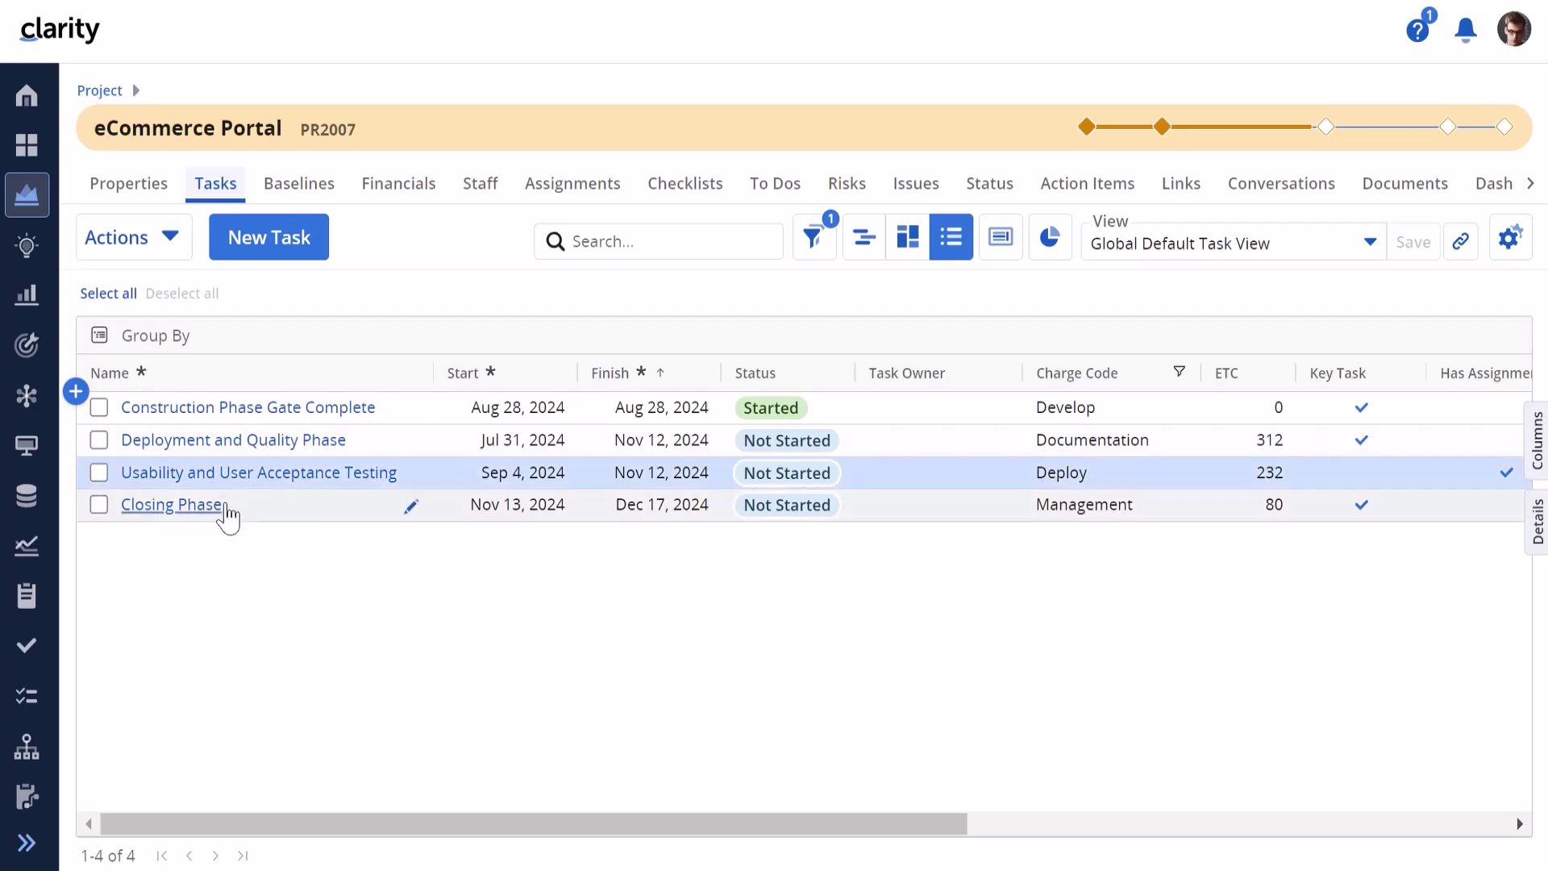
{"action": "left_click", "coordinate": [219, 475]}
{"action": "left_click", "coordinate": [220, 474]}
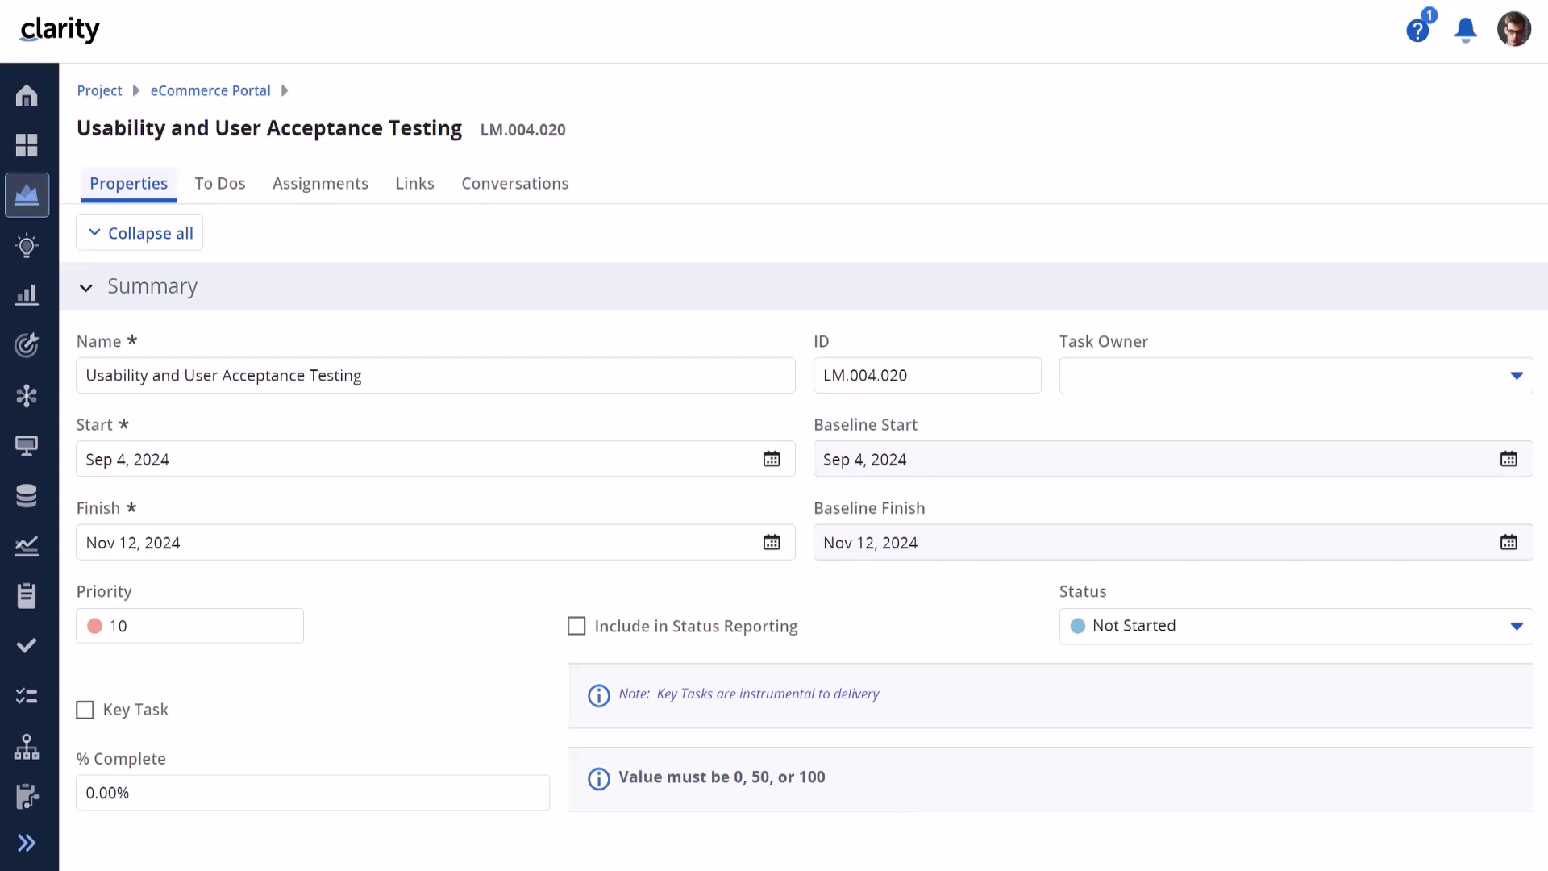
{"action": "left_click", "coordinate": [214, 92]}
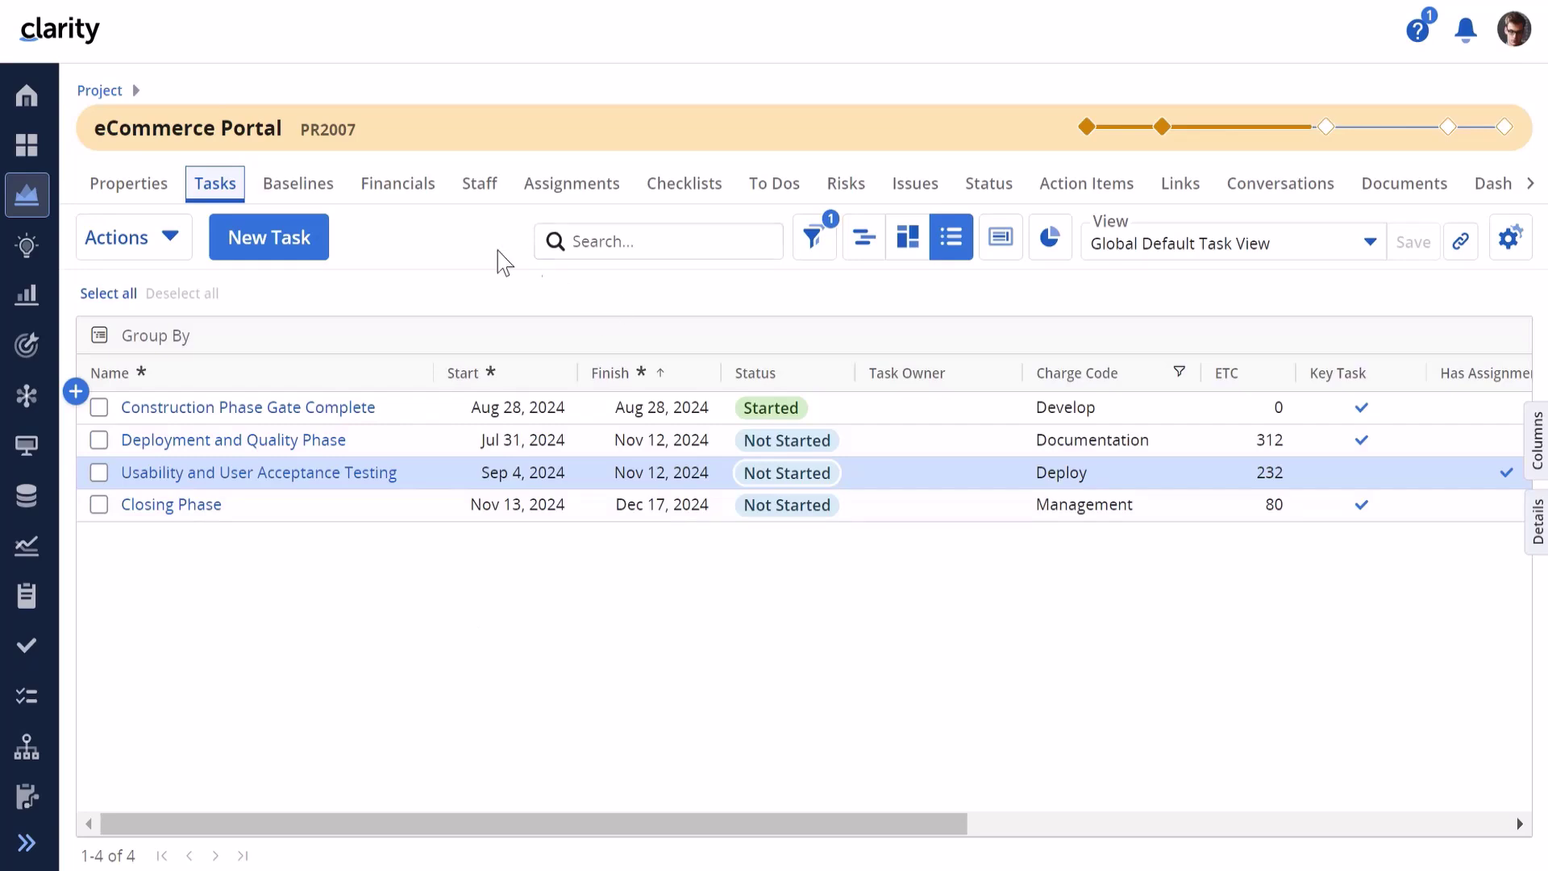
{"action": "left_click", "coordinate": [271, 247]}
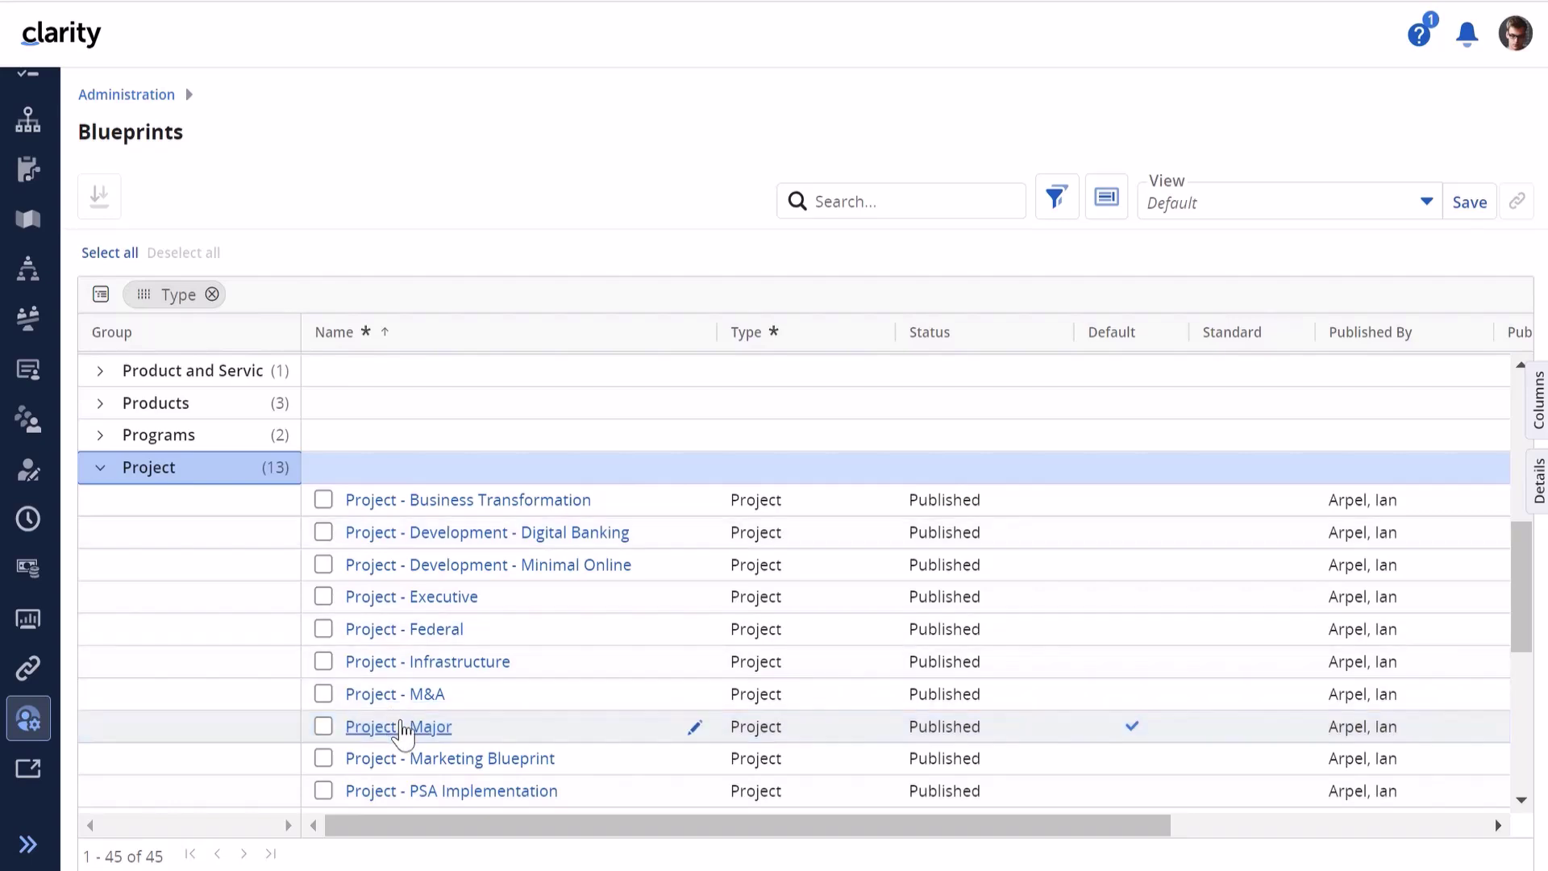
Examine the conditions and actions of "Task Rule to Hide Attributes, Modules, and Sections" in the Project - Major blueprint
{"action": "left_click", "coordinate": [399, 727]}
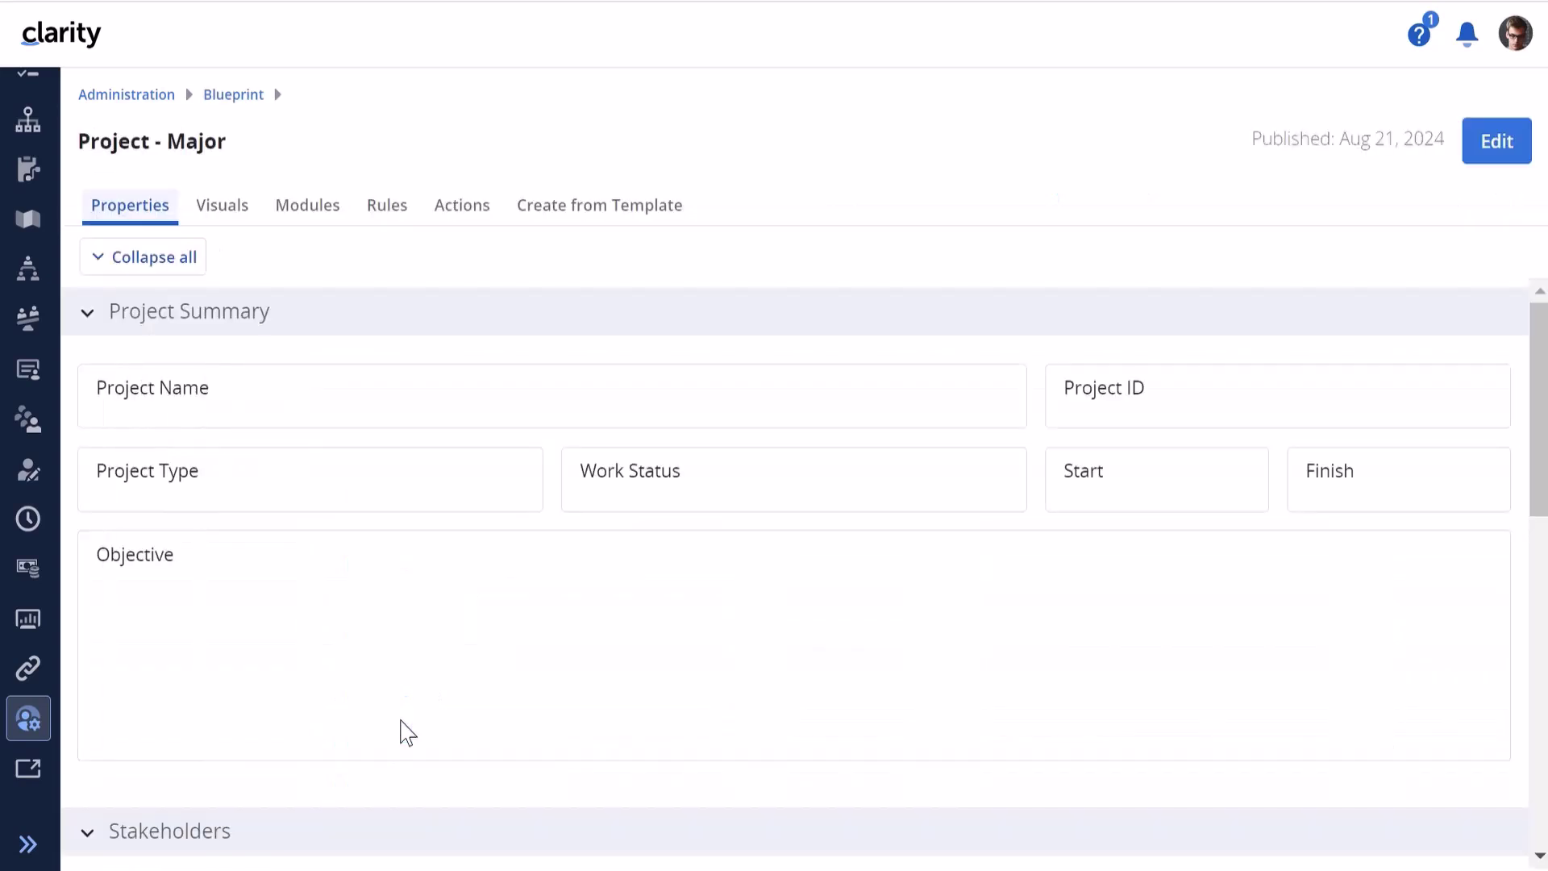
{"action": "left_click", "coordinate": [1500, 139]}
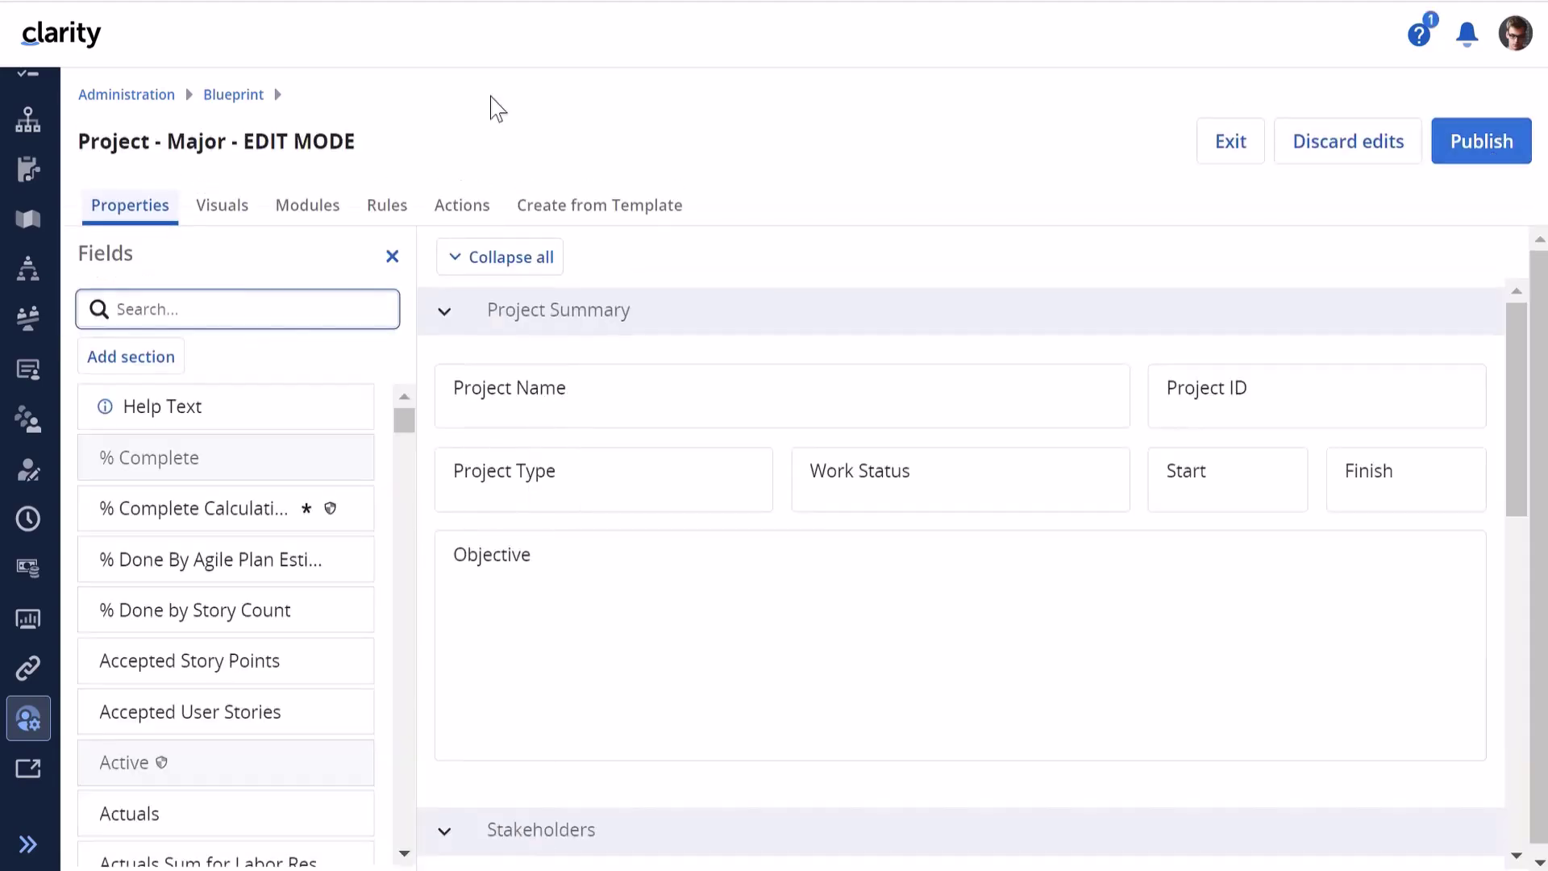
{"action": "left_click", "coordinate": [385, 211]}
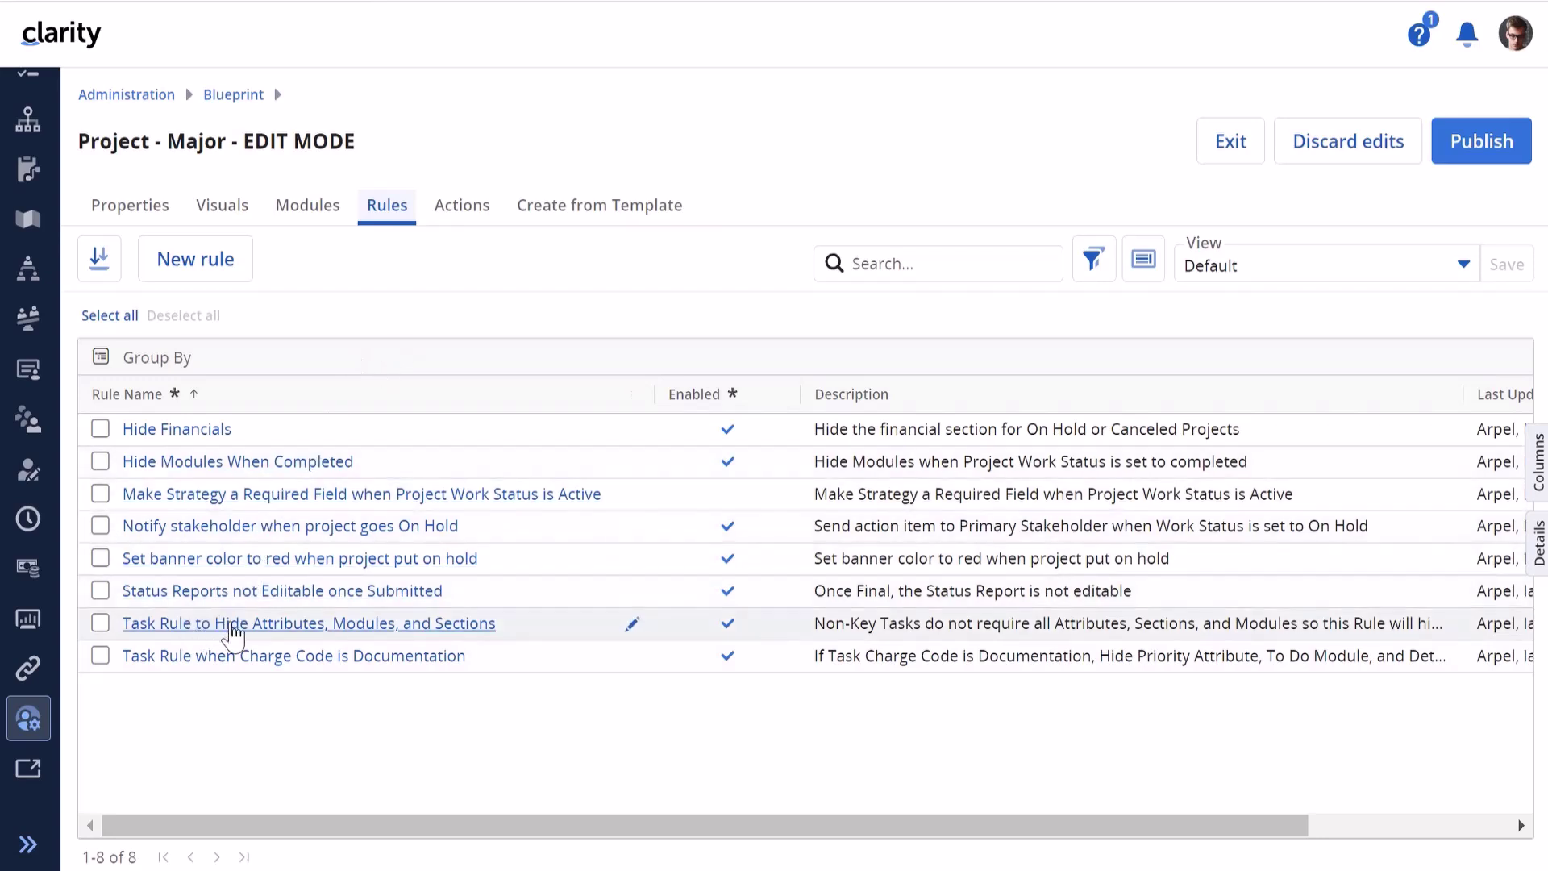
{"action": "left_click", "coordinate": [317, 631]}
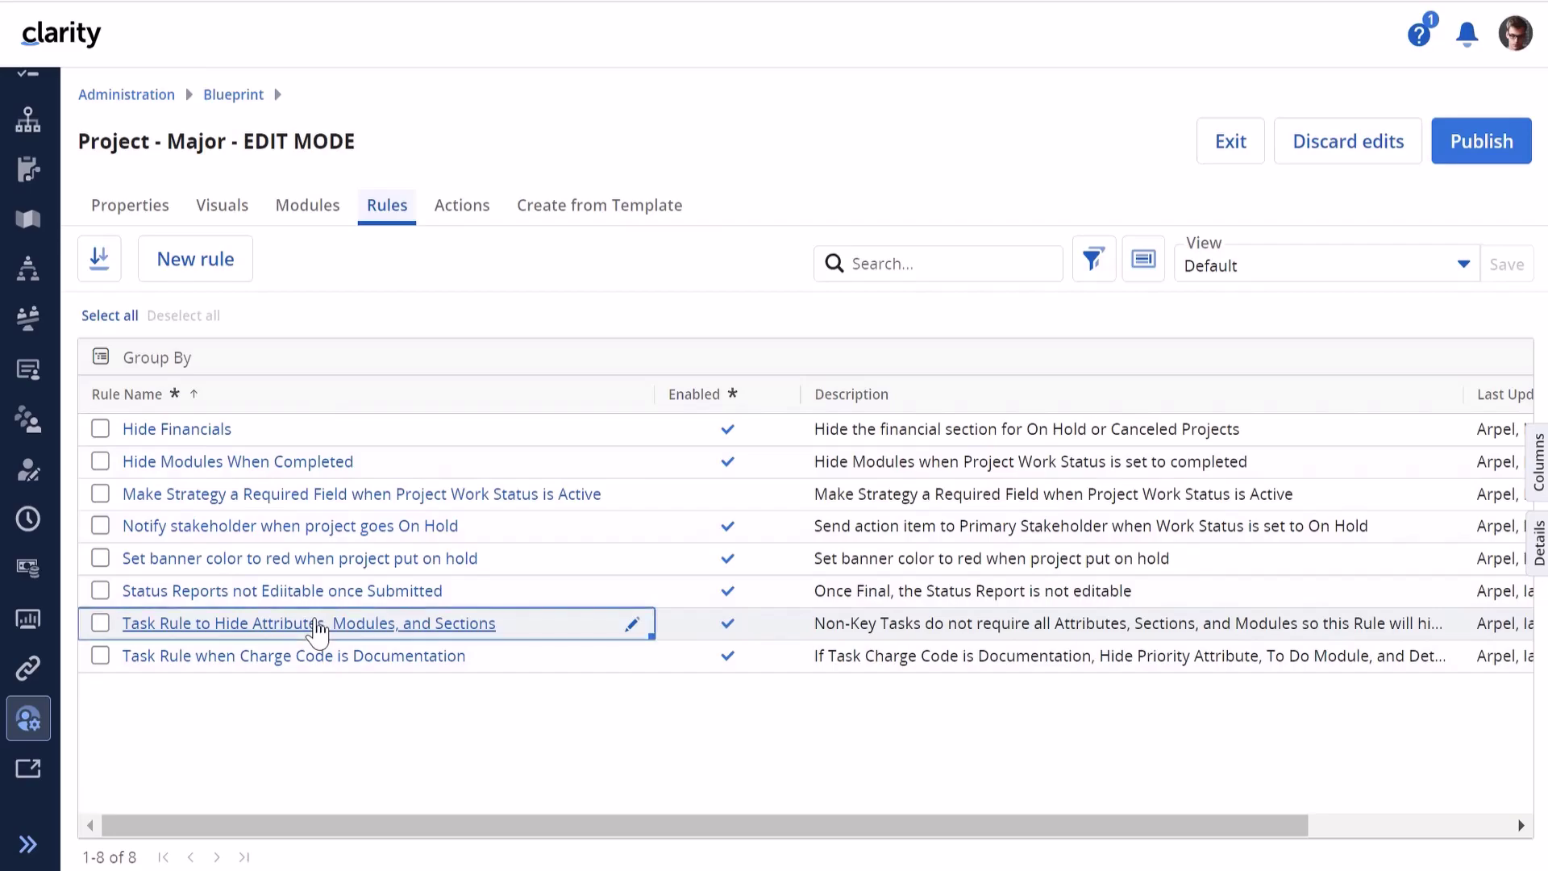
{"action": "left_click", "coordinate": [317, 632]}
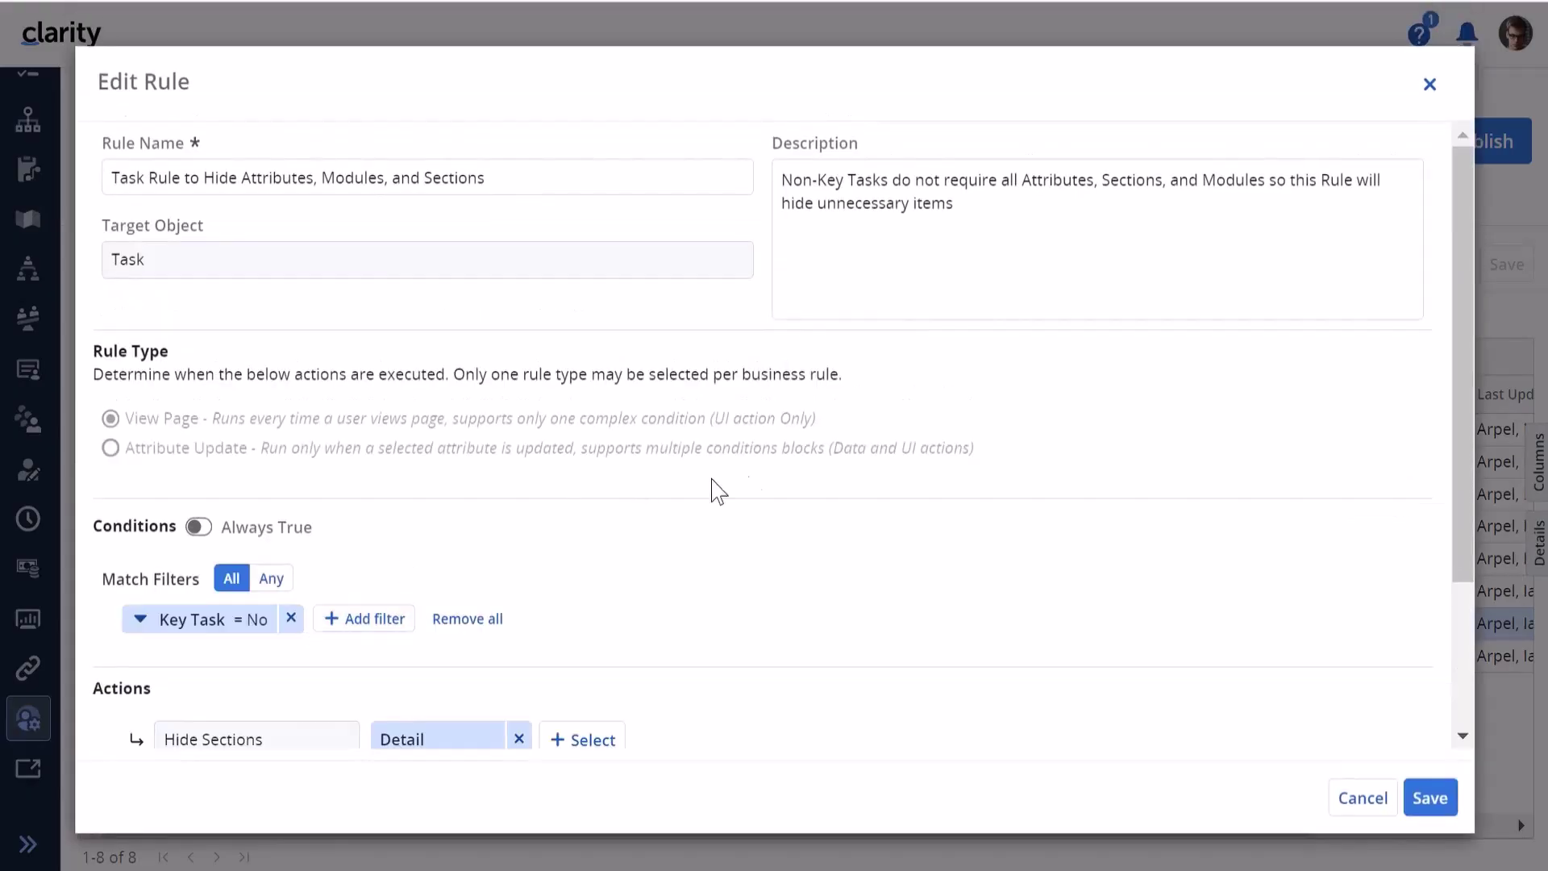
{"action": "scroll", "coordinate": [762, 500], "scroll_direction": "down", "scroll_amount": 1}
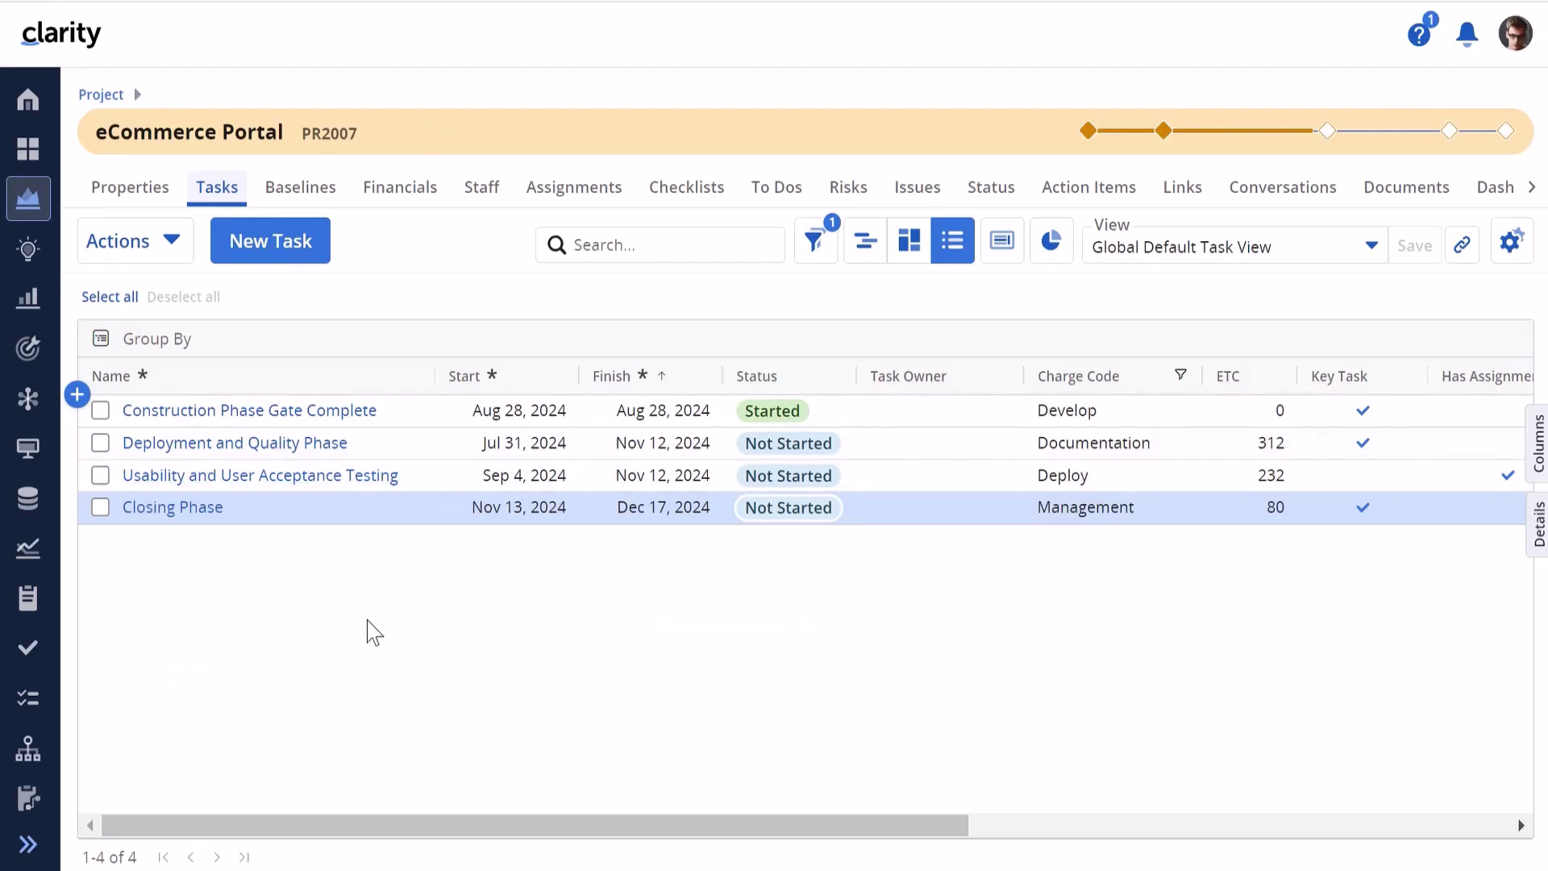
Compare the modules and sections of the Closing Phase task with those of the Usability and User Acceptance Testing task
{"action": "left_click", "coordinate": [162, 511]}
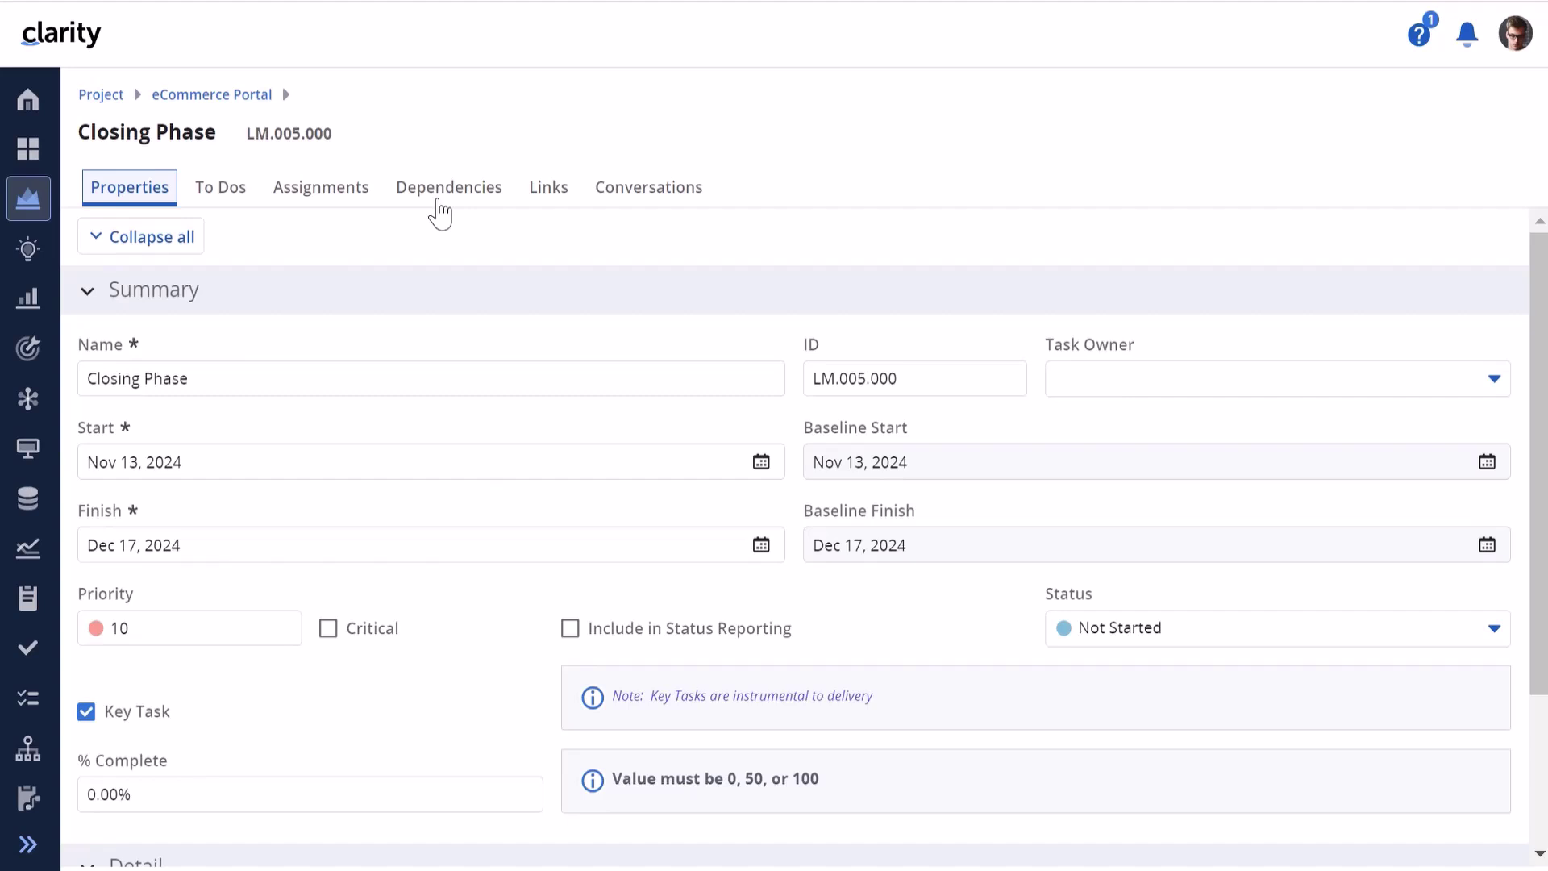
{"action": "scroll", "coordinate": [368, 468], "scroll_direction": "down", "scroll_amount": 3}
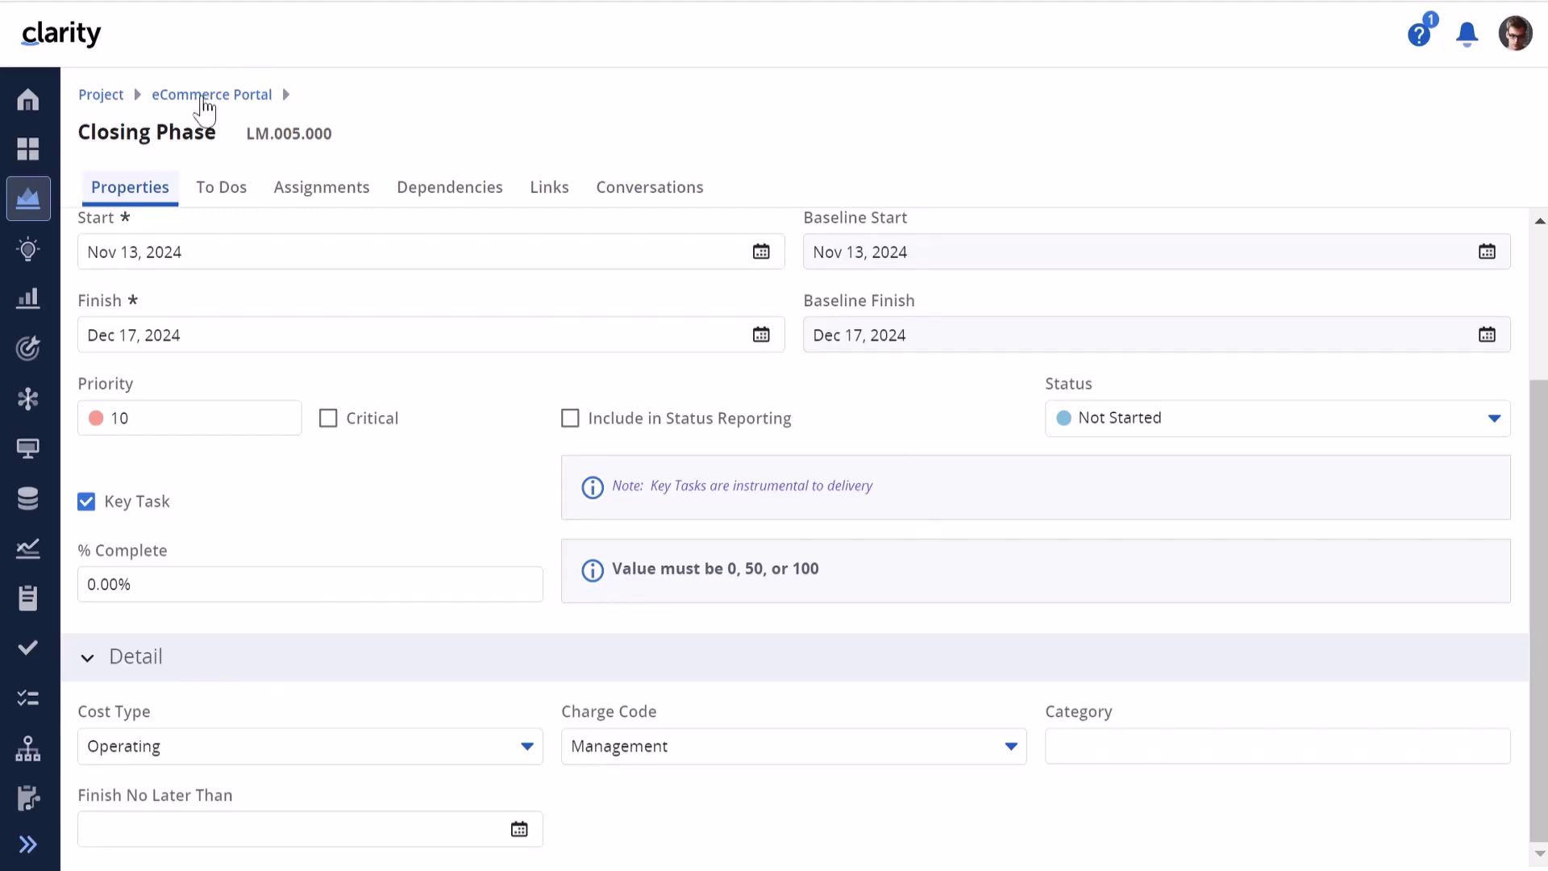
{"action": "left_click", "coordinate": [205, 97]}
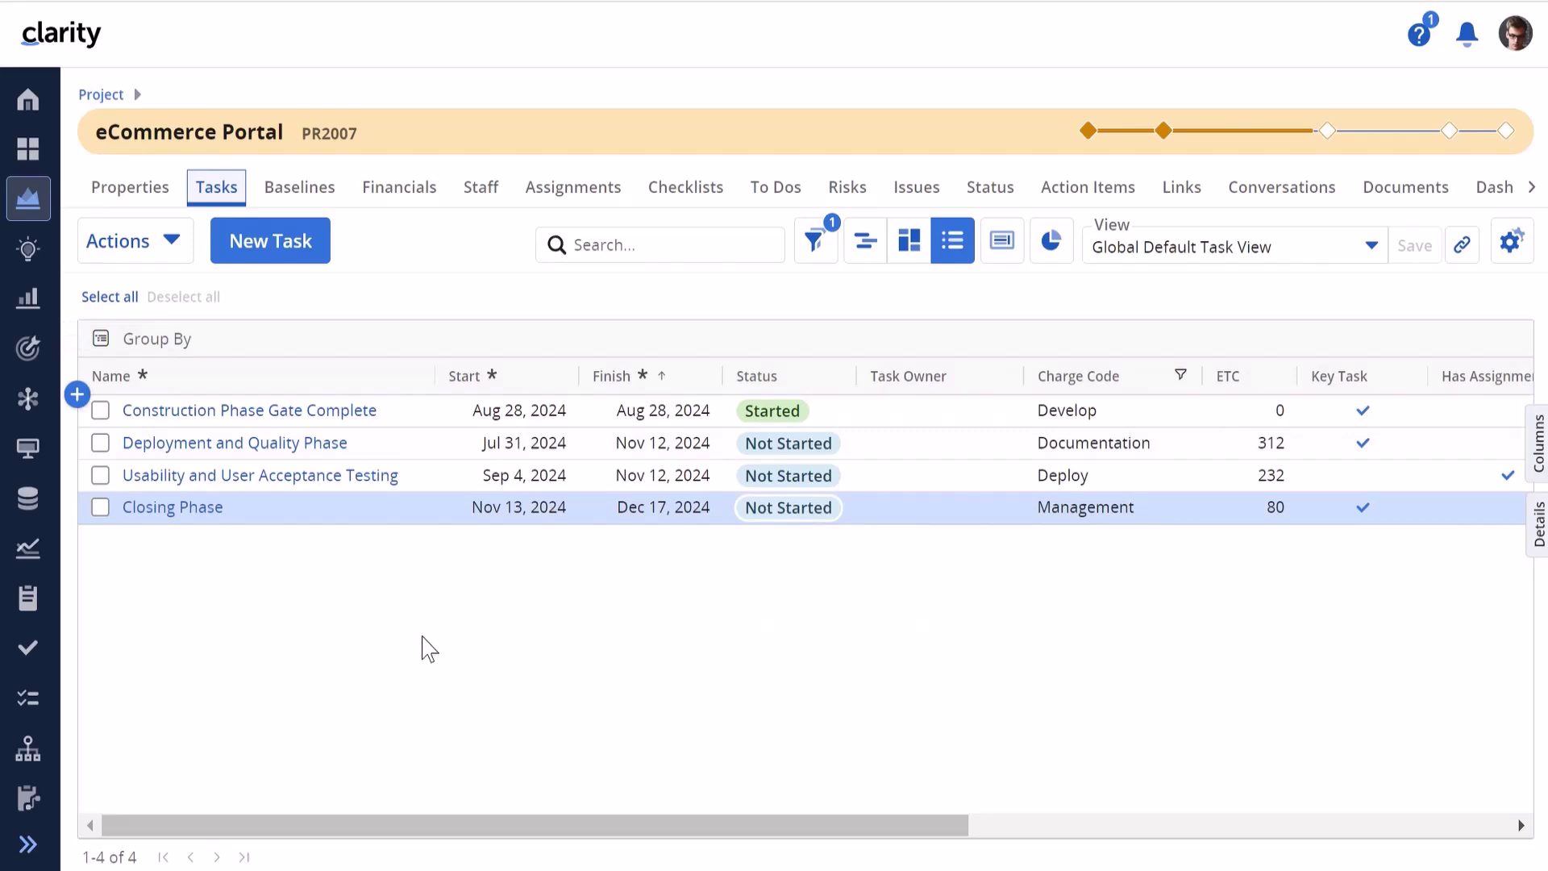
{"action": "left_click", "coordinate": [352, 476]}
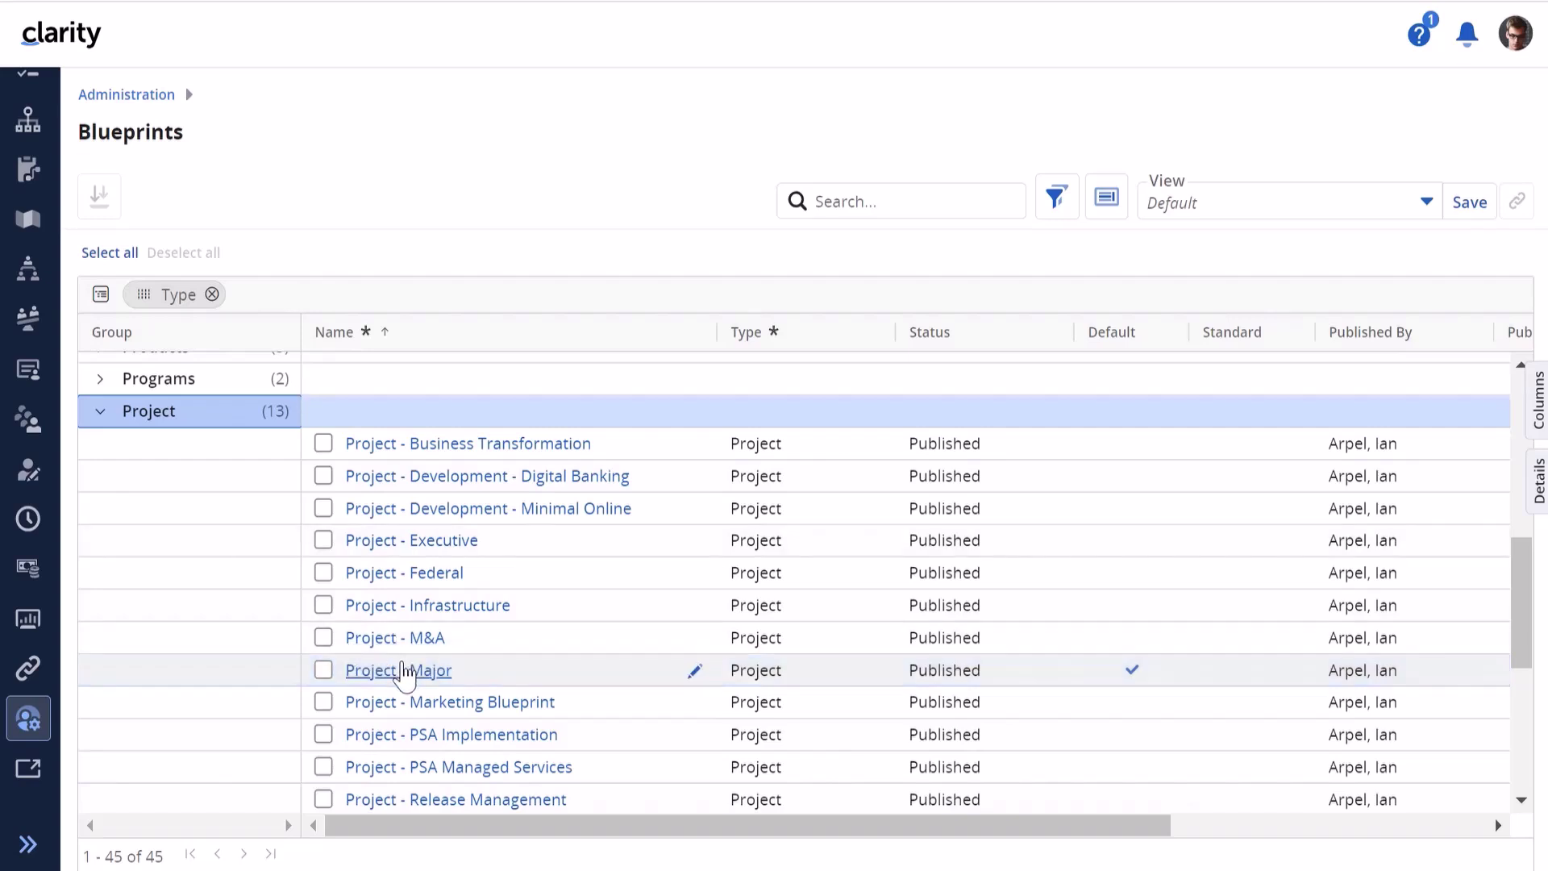
Examine the target attribute, condition and actions of "Task Rule when Charge Code is Documentation" in the Project - Major blueprint
{"action": "left_click", "coordinate": [406, 670]}
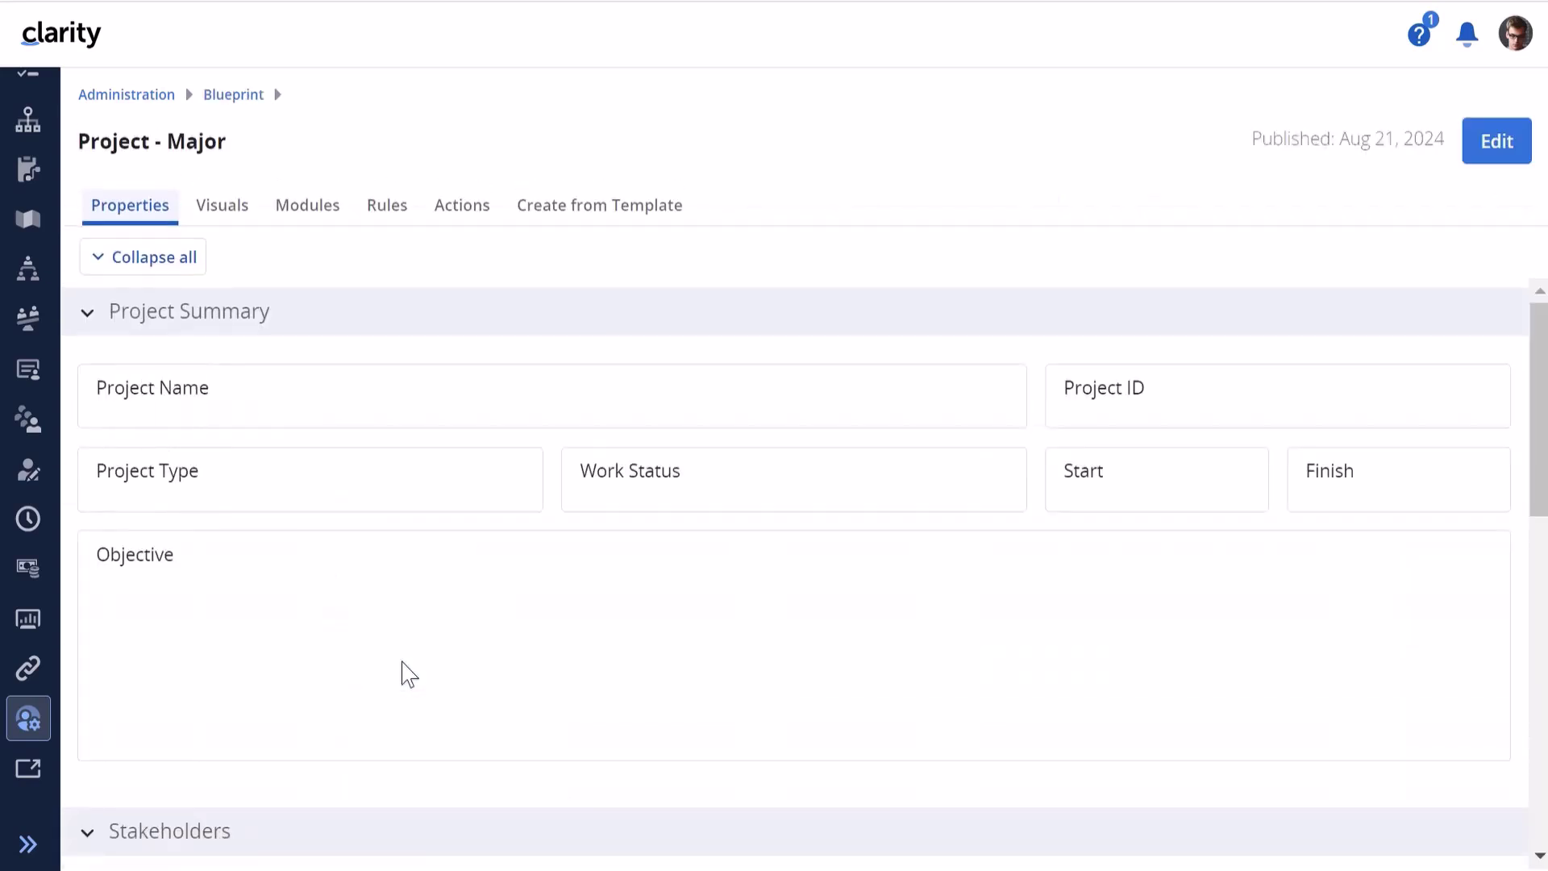
{"action": "left_click", "coordinate": [1491, 147]}
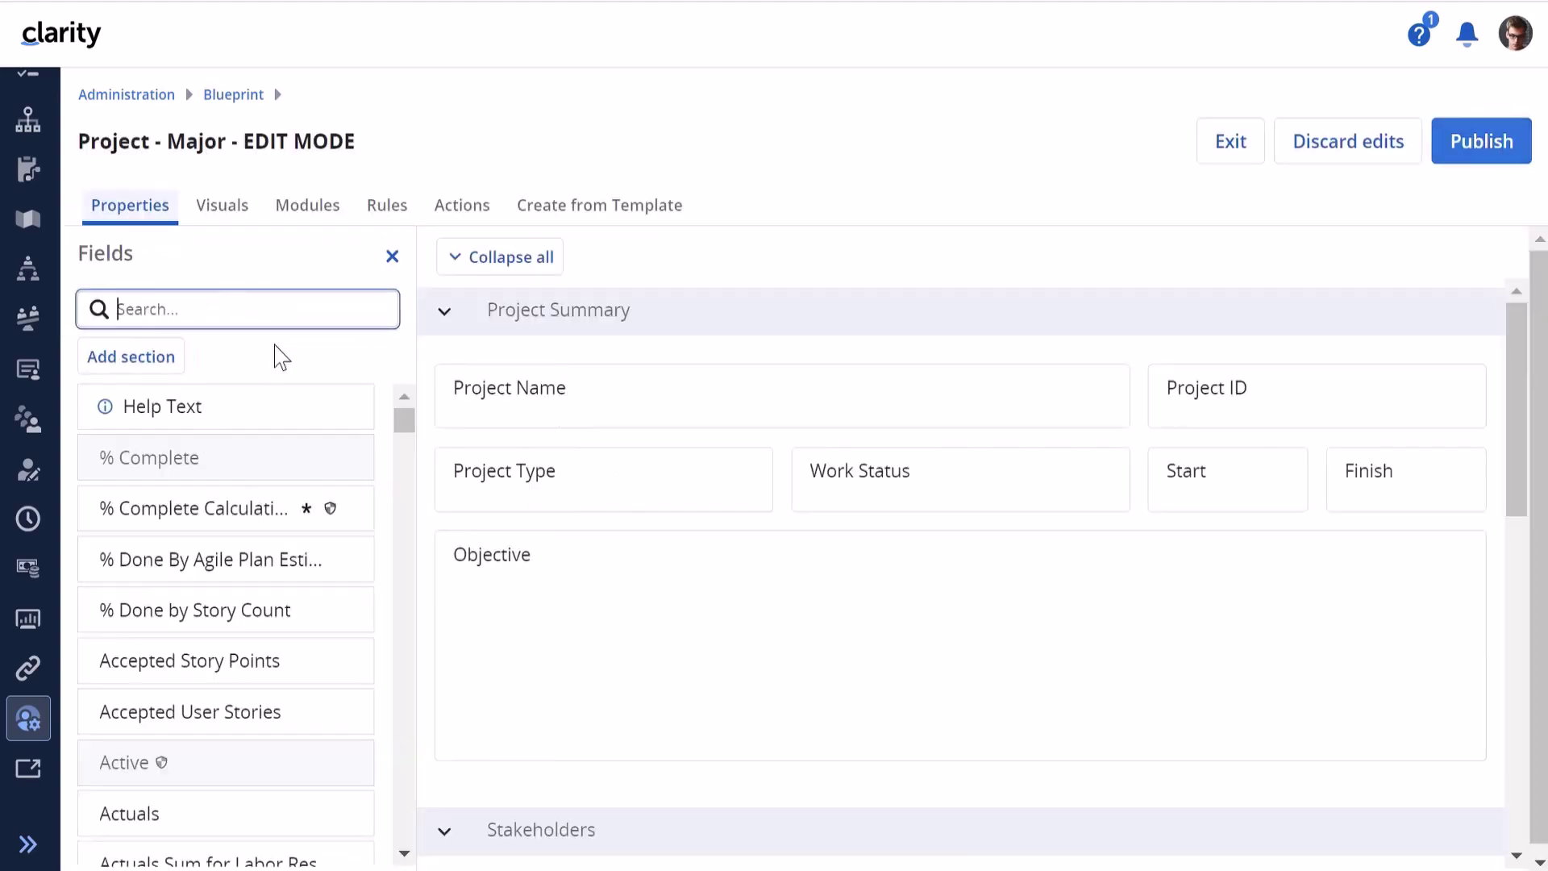
{"action": "left_click", "coordinate": [385, 212]}
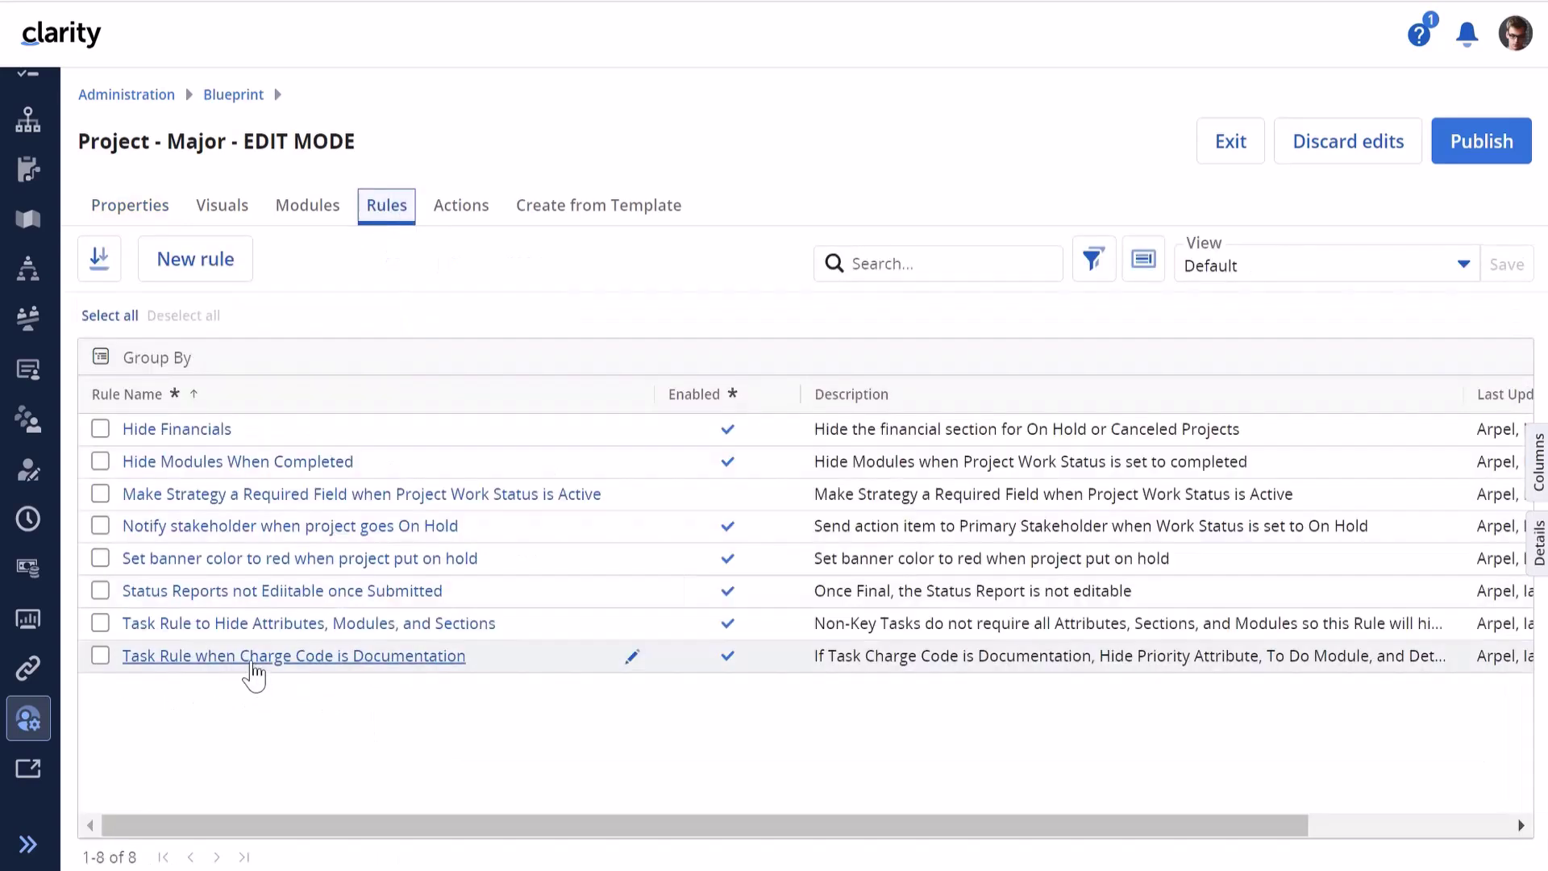
{"action": "left_click", "coordinate": [250, 660]}
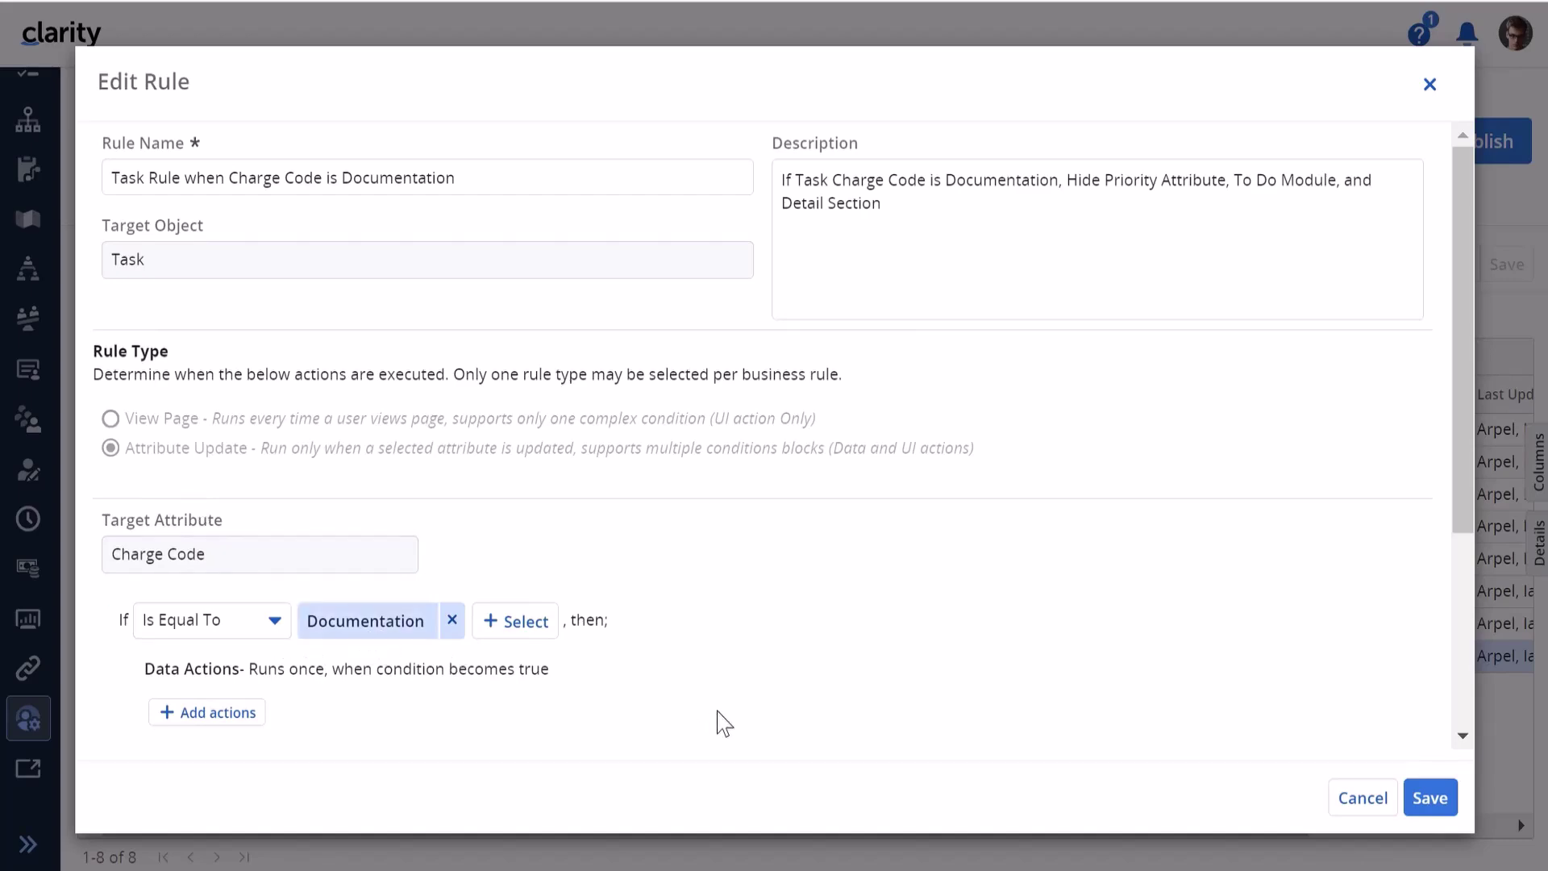
{"action": "scroll", "coordinate": [718, 723], "scroll_direction": "down", "scroll_amount": 3}
{"action": "scroll", "coordinate": [717, 723], "scroll_direction": "down", "scroll_amount": 1}
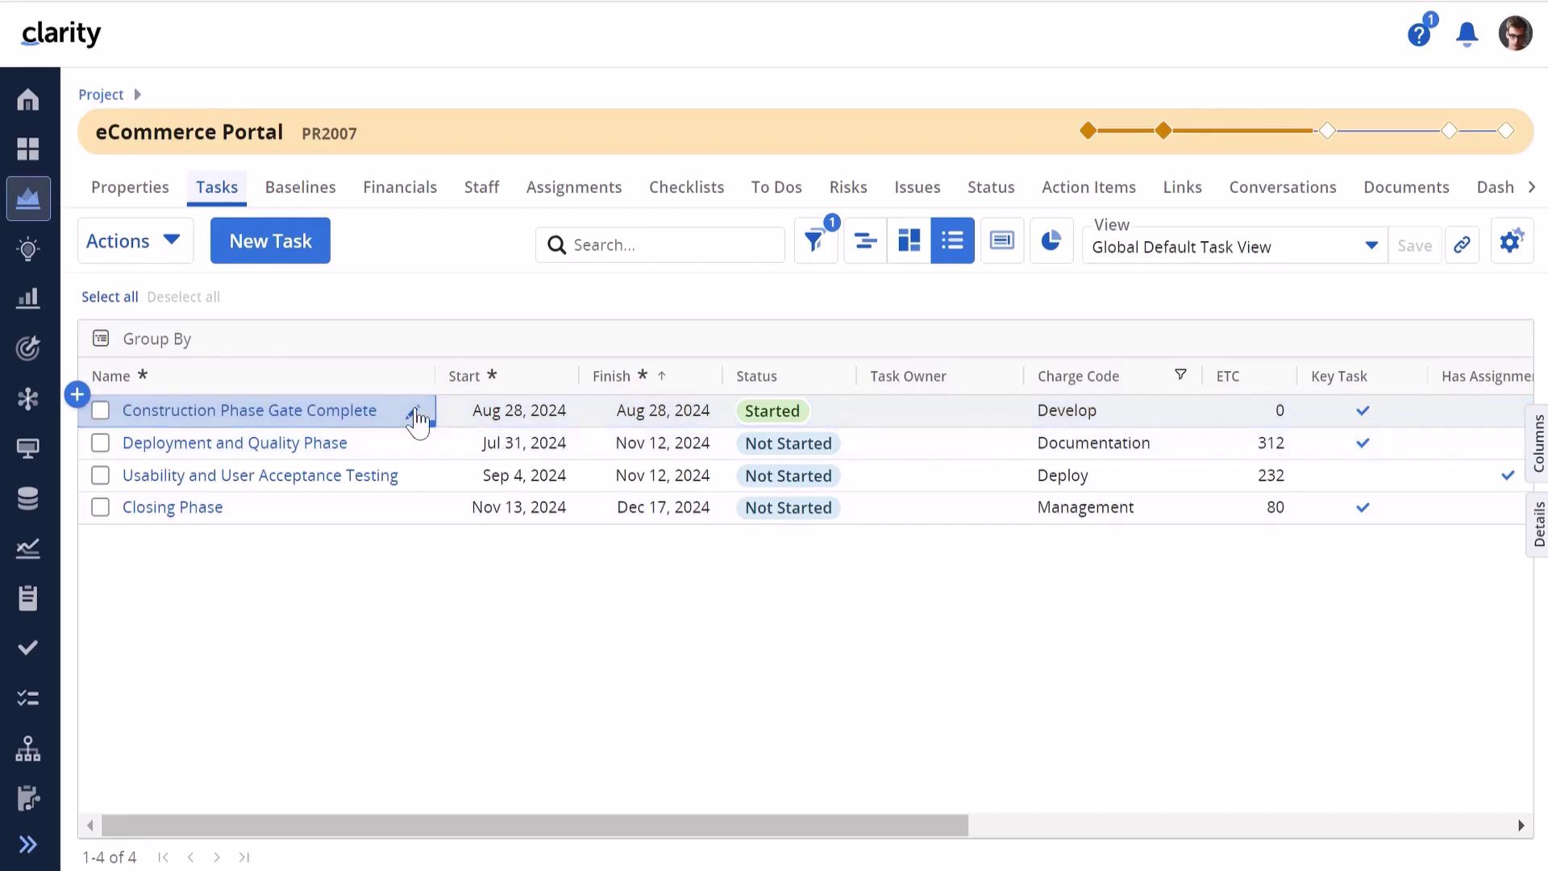
Inspect the modules, Summary and Detail sections of the Construction Phase Gate Complete task in the eCommerce Portal project
{"action": "left_click", "coordinate": [267, 410]}
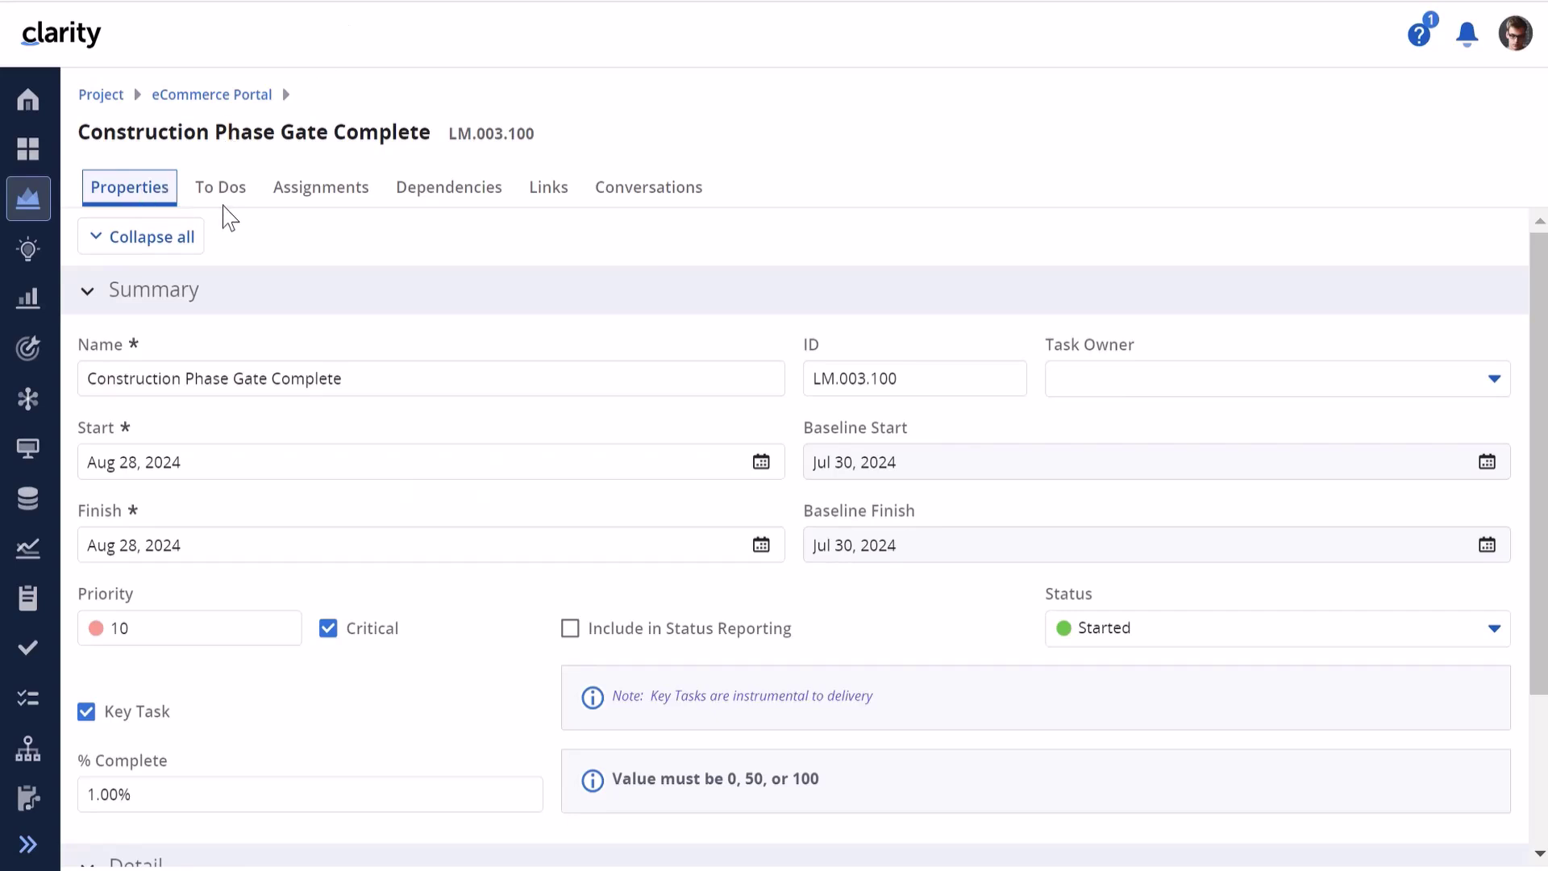
{"action": "scroll", "coordinate": [277, 588], "scroll_direction": "down", "scroll_amount": 3}
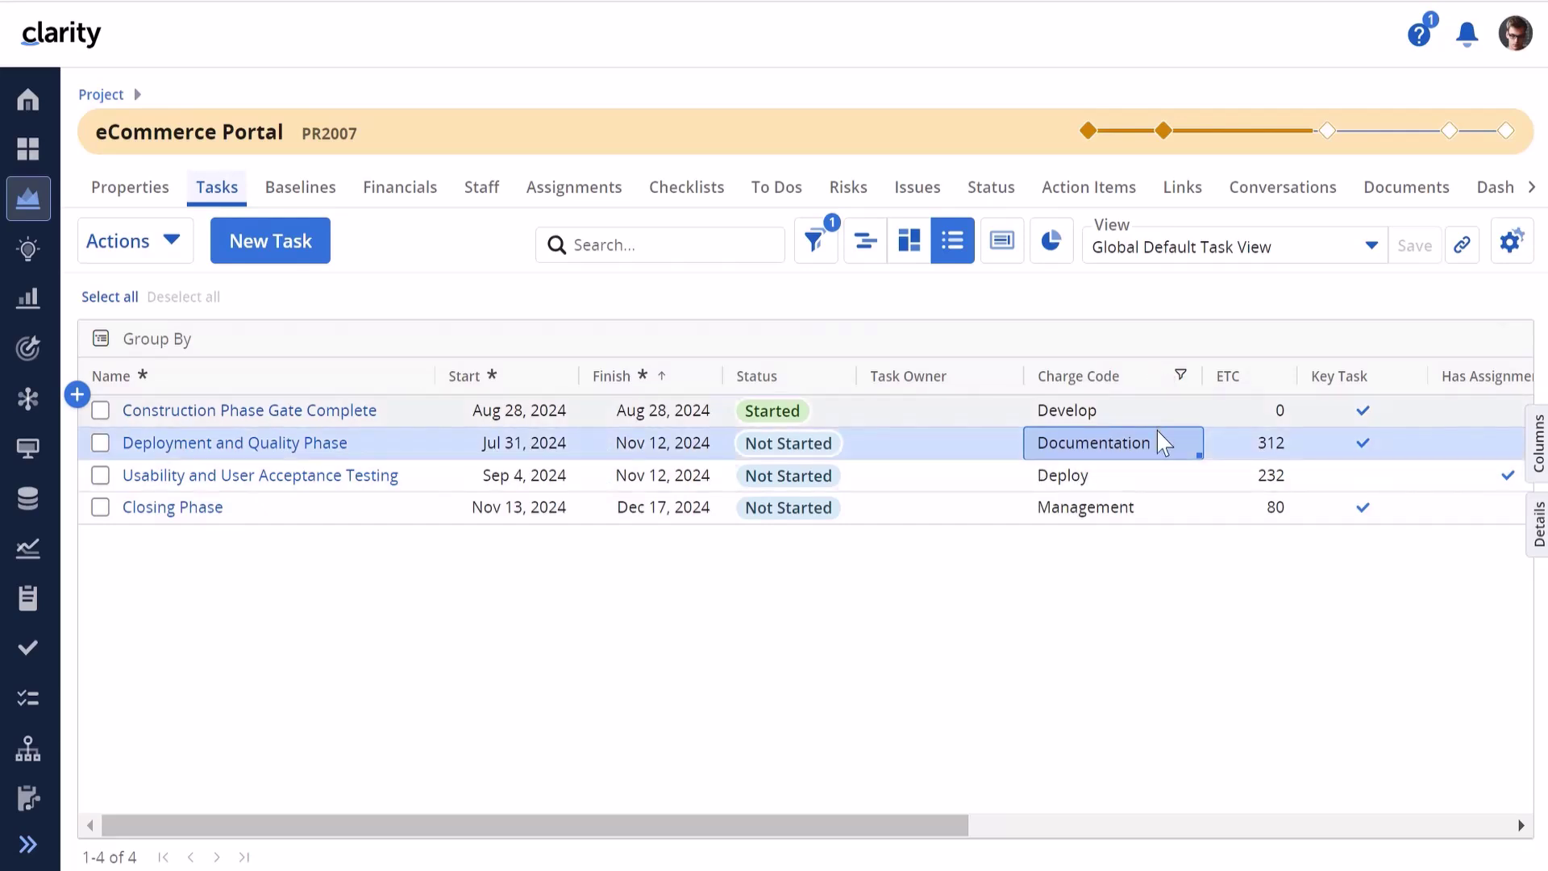
Open the Deployment and Quality Phase task in the eCommerce Portal project
{"action": "left_click", "coordinate": [220, 452]}
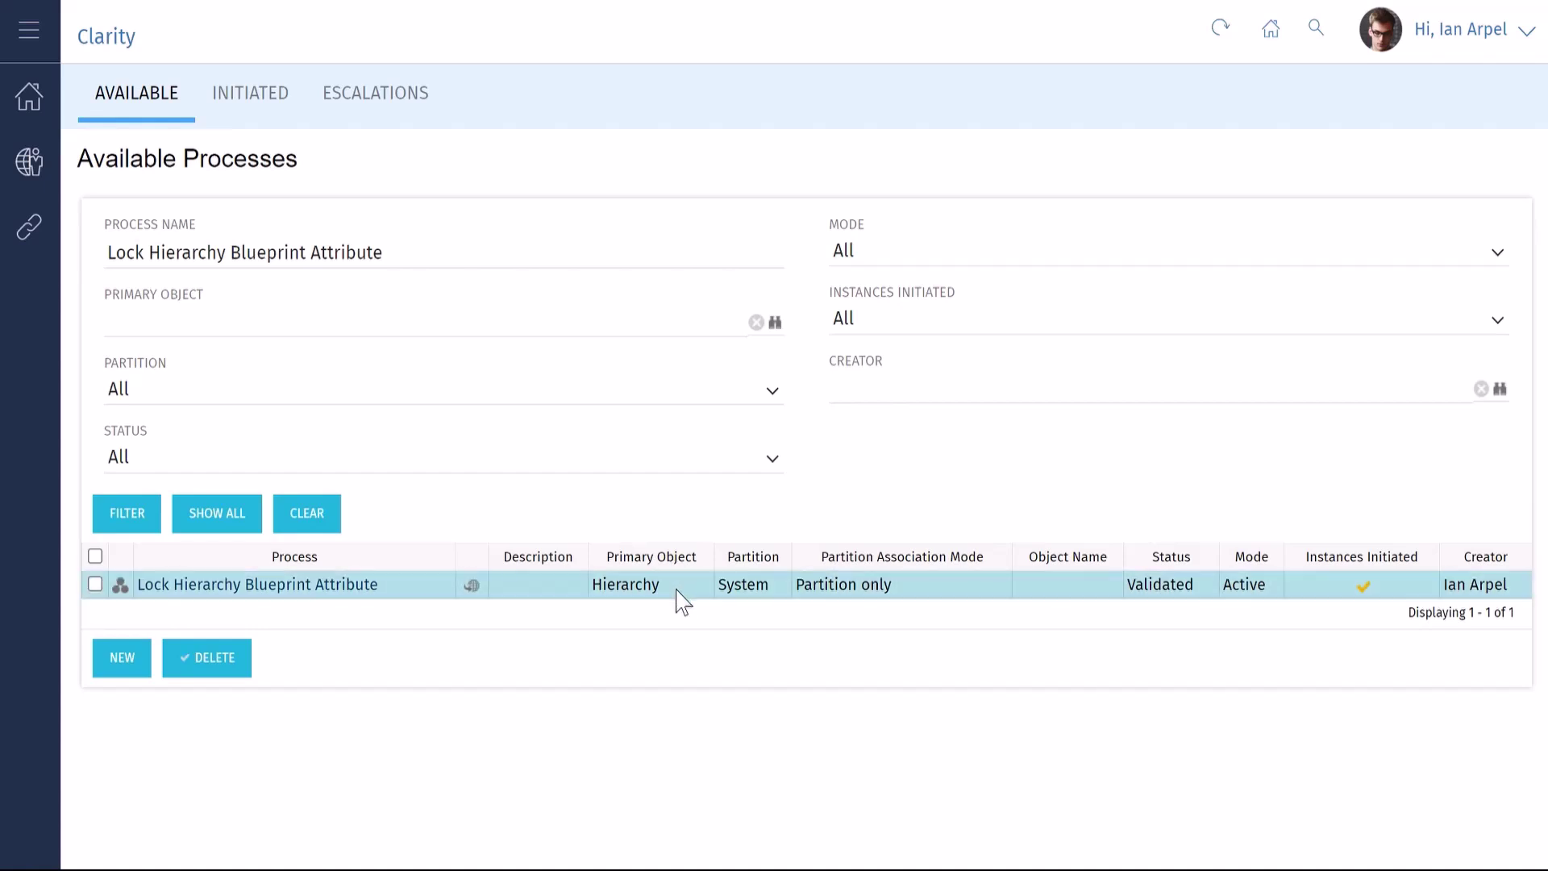
Create a new process definition named Hierarchy with the process ID hier, and continue to its objects
{"action": "left_click", "coordinate": [124, 664]}
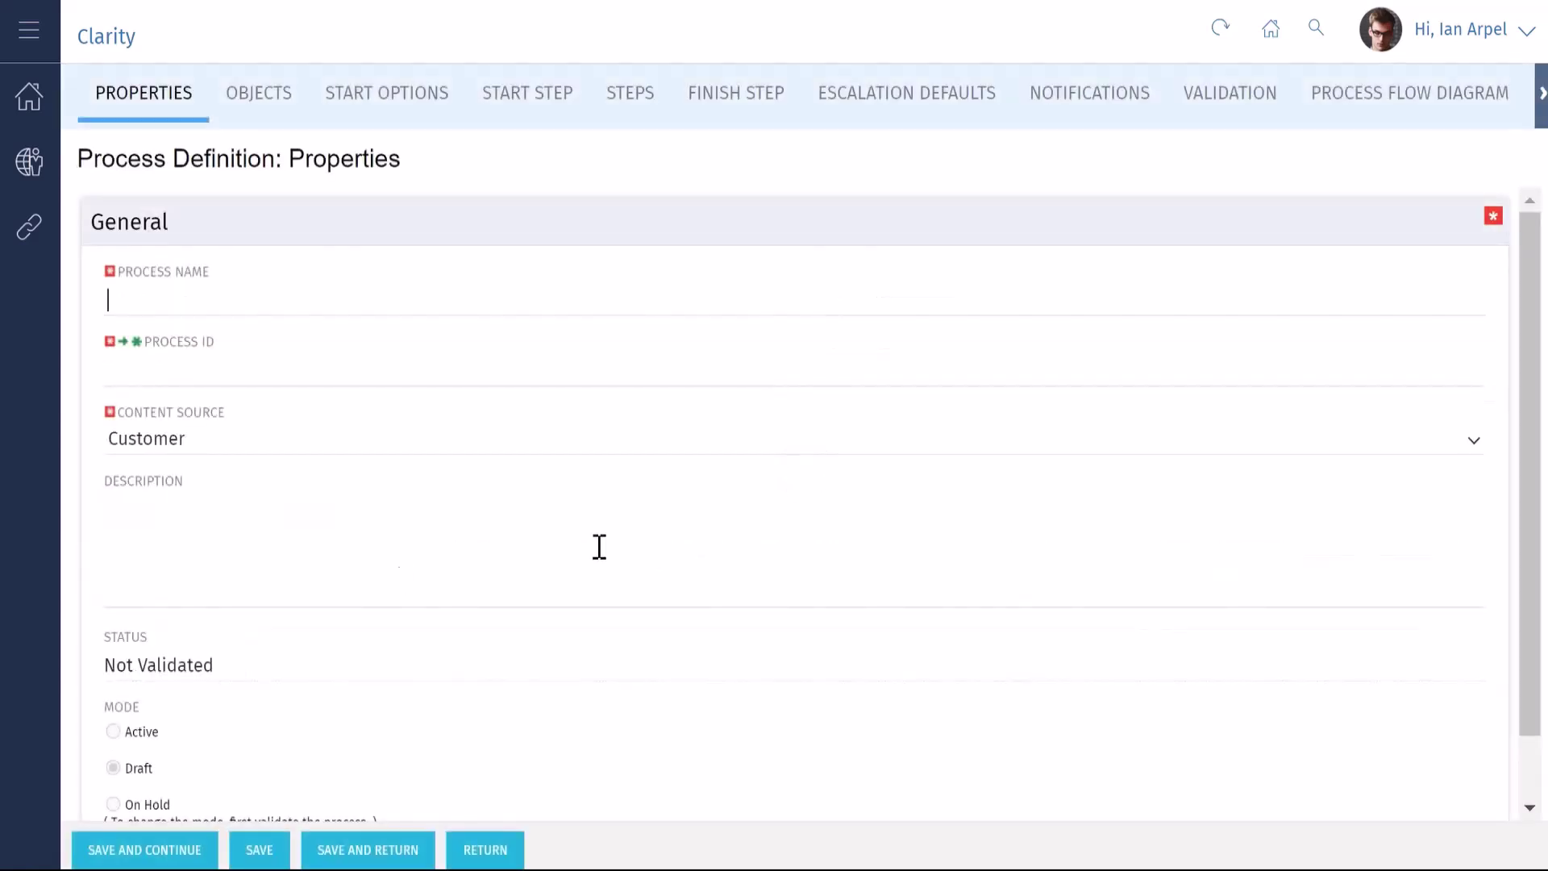
{"action": "type", "text": "Hierarchy"}
{"action": "left_click", "coordinate": [179, 369]}
{"action": "type", "text": "hier"}
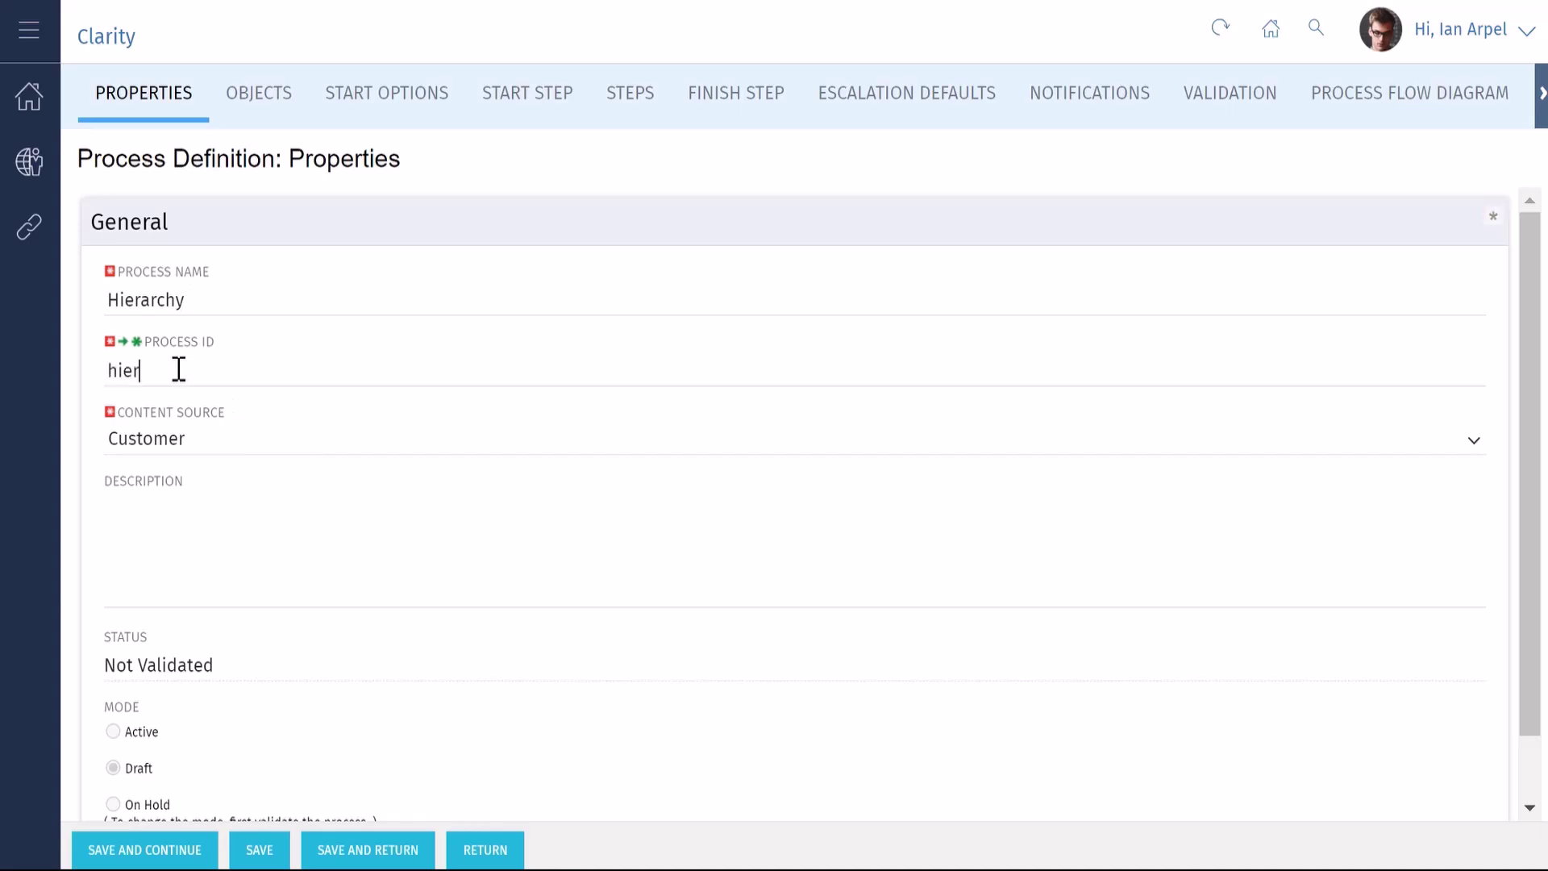
{"action": "left_click", "coordinate": [148, 851]}
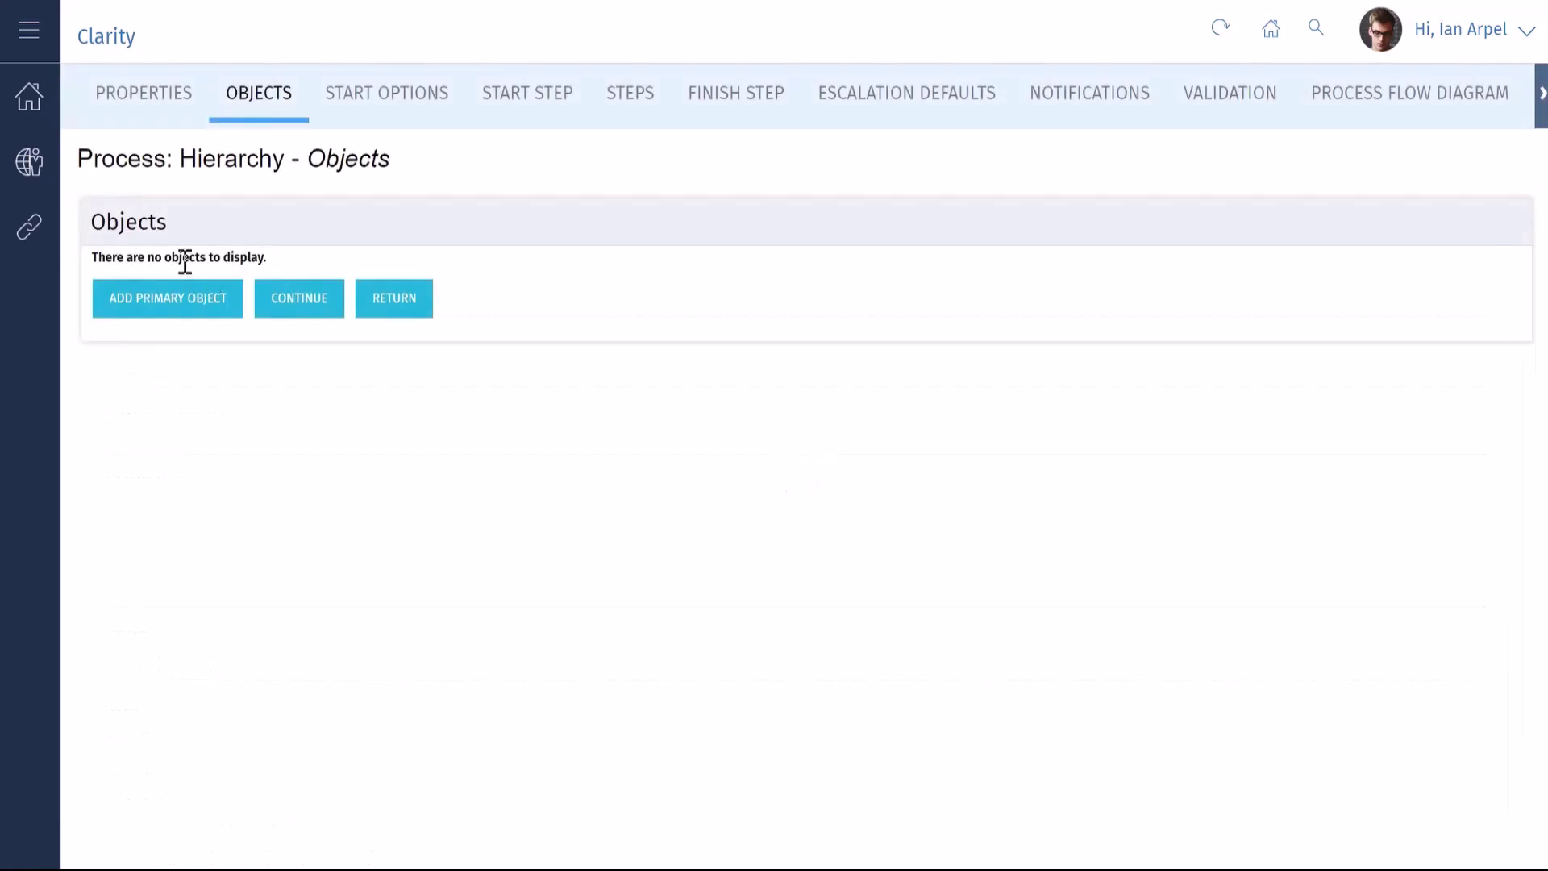
Add a primary object to the Hierarchy process and choose Hierarchy as its object type
{"action": "left_click", "coordinate": [166, 300]}
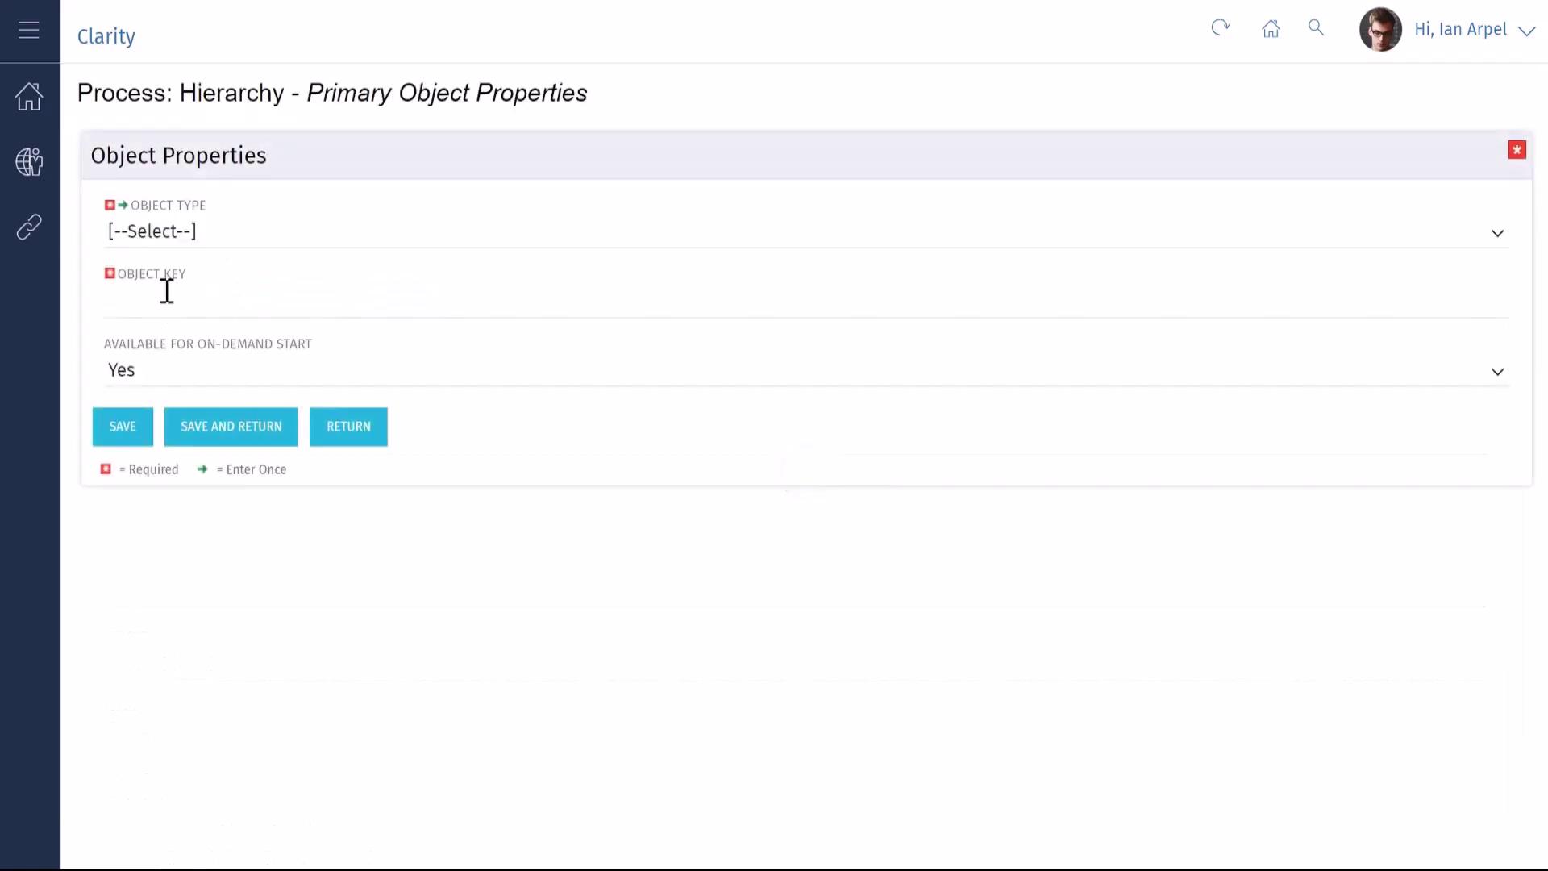
{"action": "left_click", "coordinate": [1494, 235]}
{"action": "scroll", "coordinate": [618, 586], "scroll_direction": "down", "scroll_amount": 3}
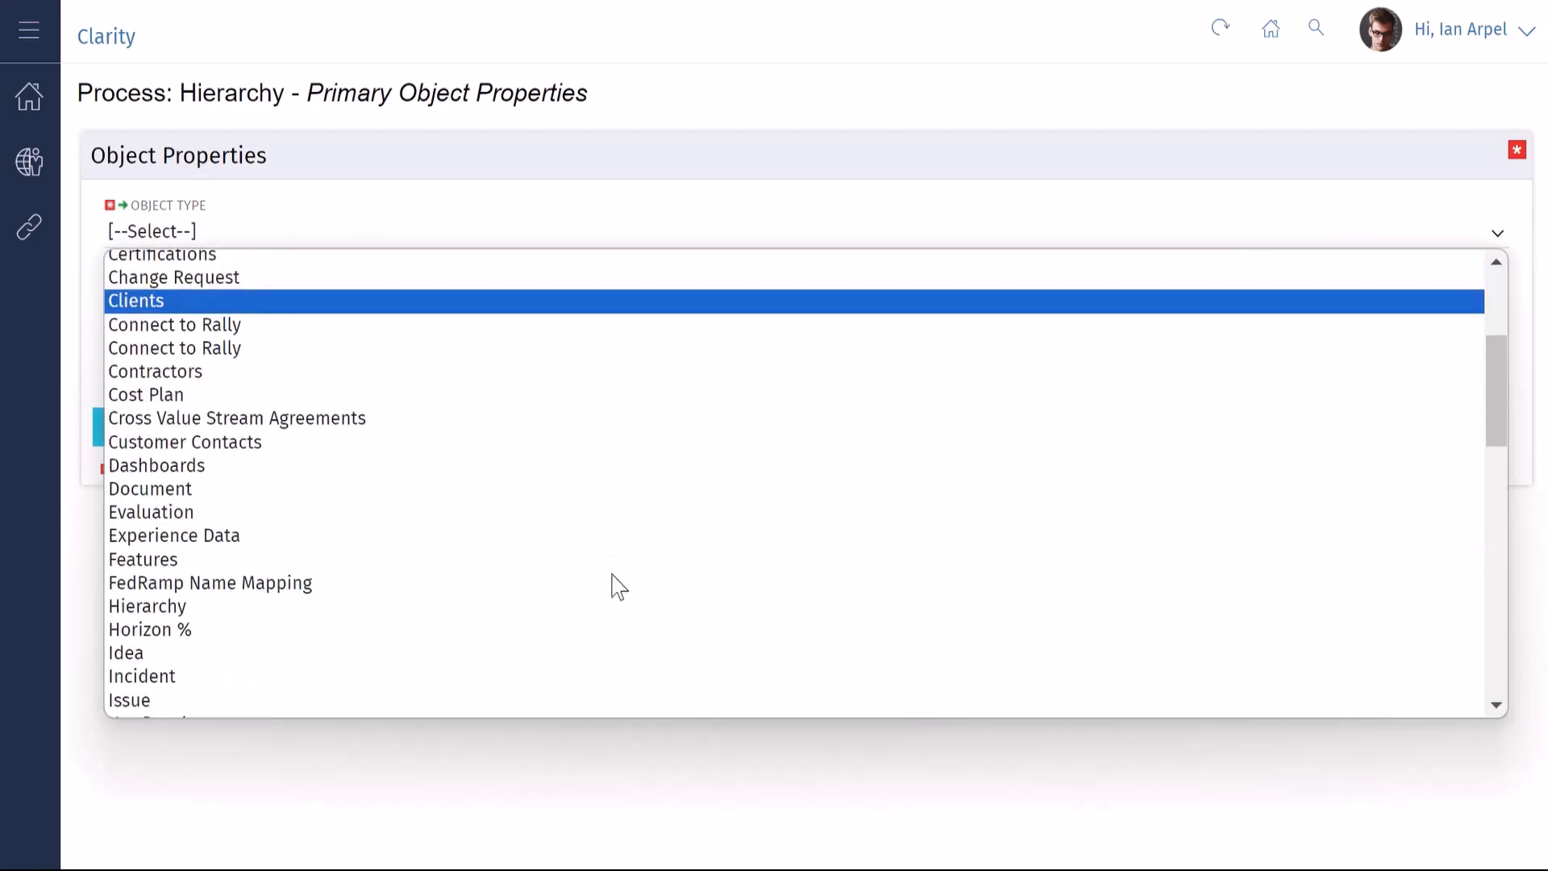
{"action": "scroll", "coordinate": [618, 586], "scroll_direction": "down", "scroll_amount": 1}
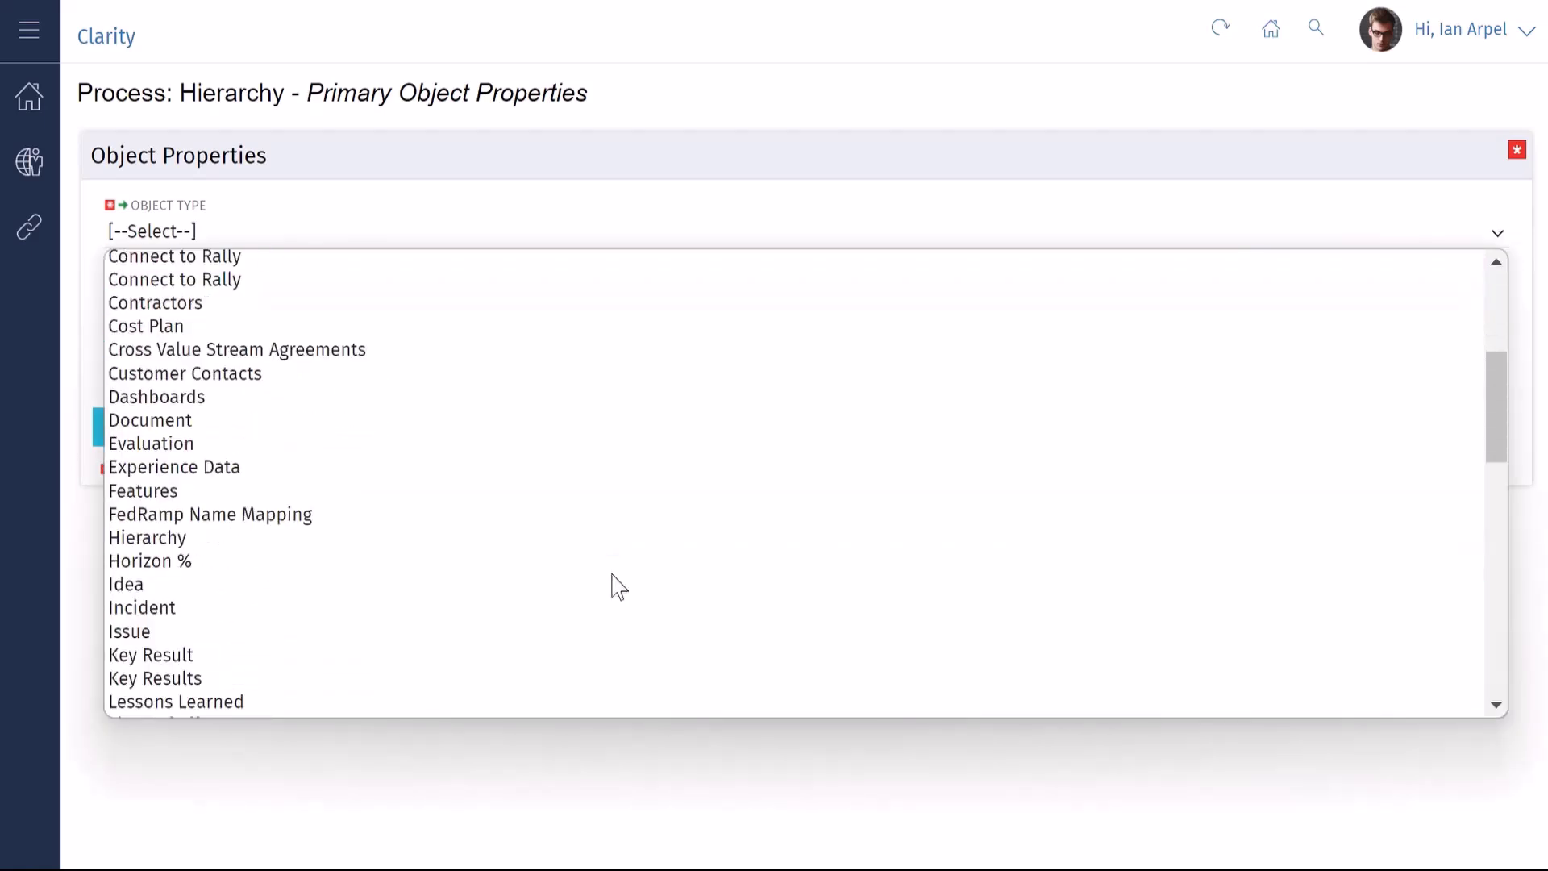
{"action": "left_click", "coordinate": [205, 540]}
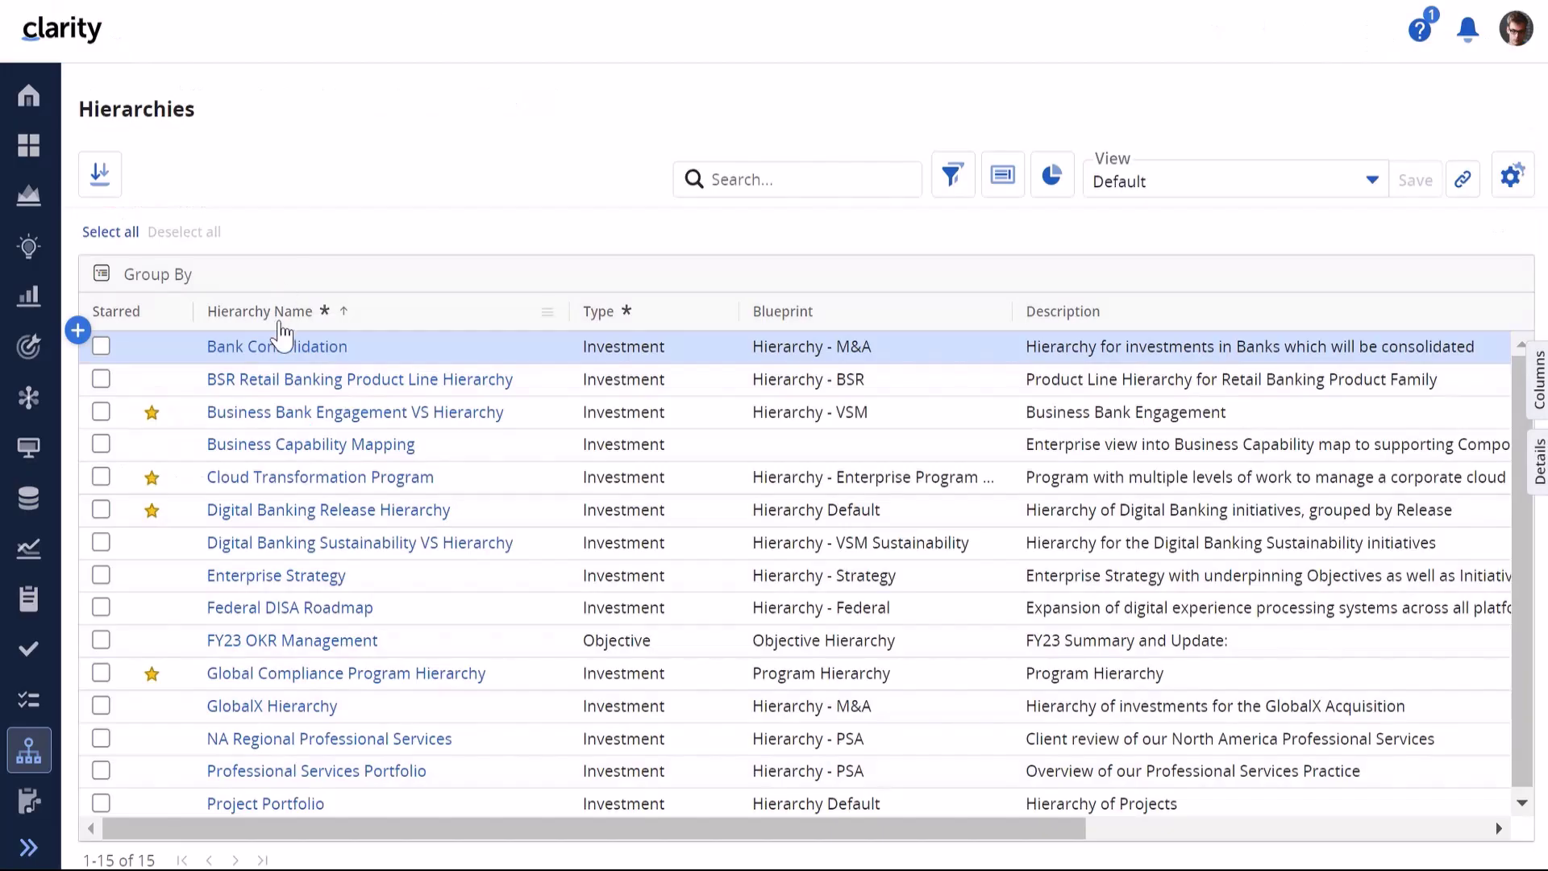
Run the Lock Hierarchy Blueprint Attribute process from the Bank Consolidation hierarchy's properties and check the Blueprint field in the status section
{"action": "left_click", "coordinate": [278, 350]}
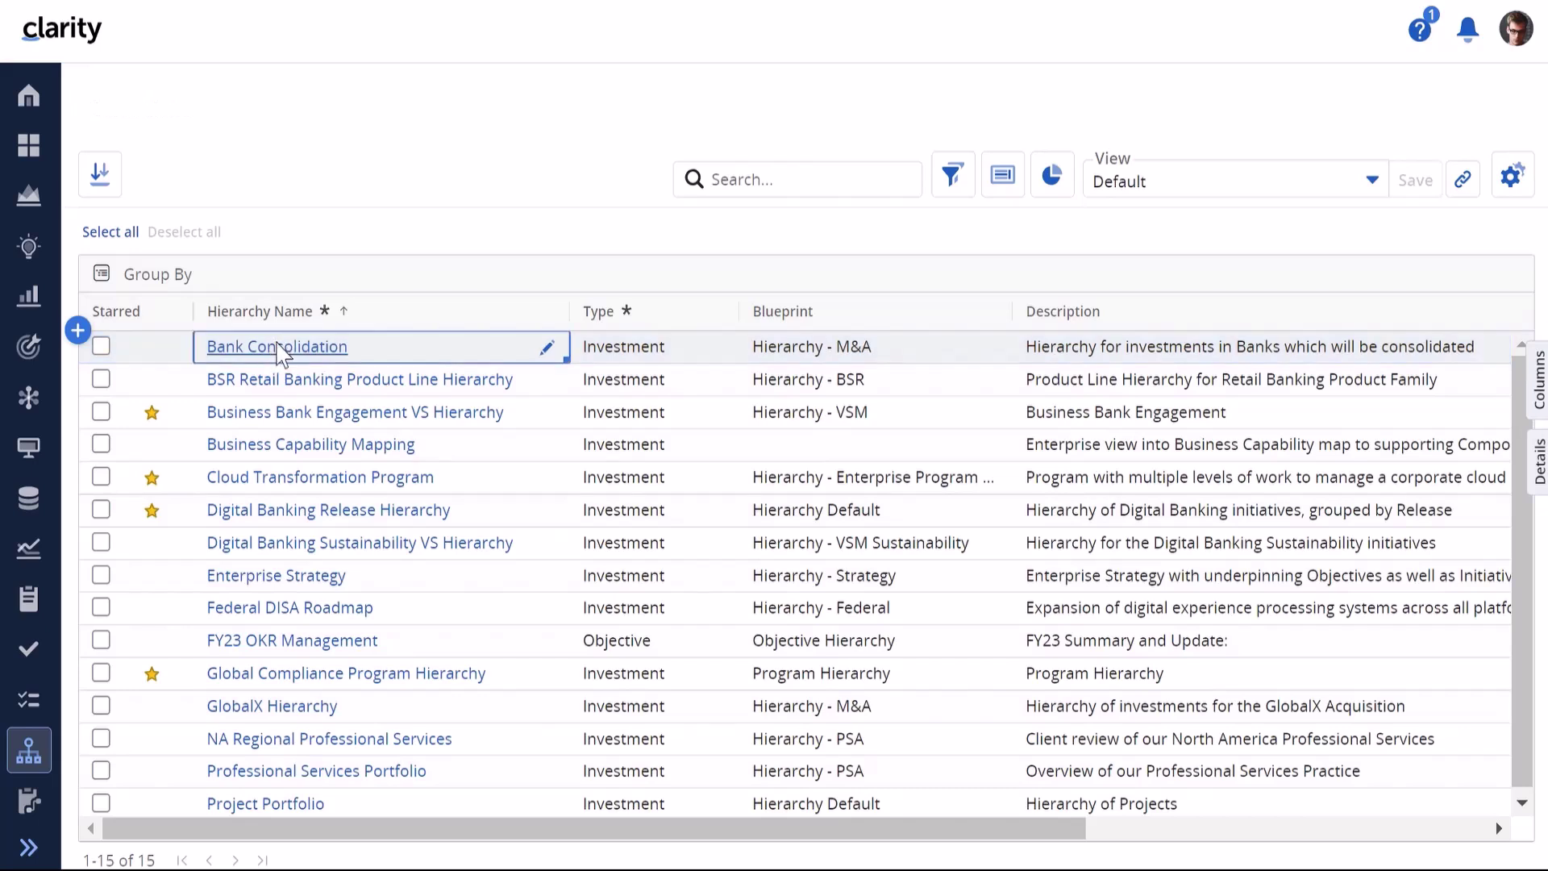
{"action": "left_click", "coordinate": [277, 345]}
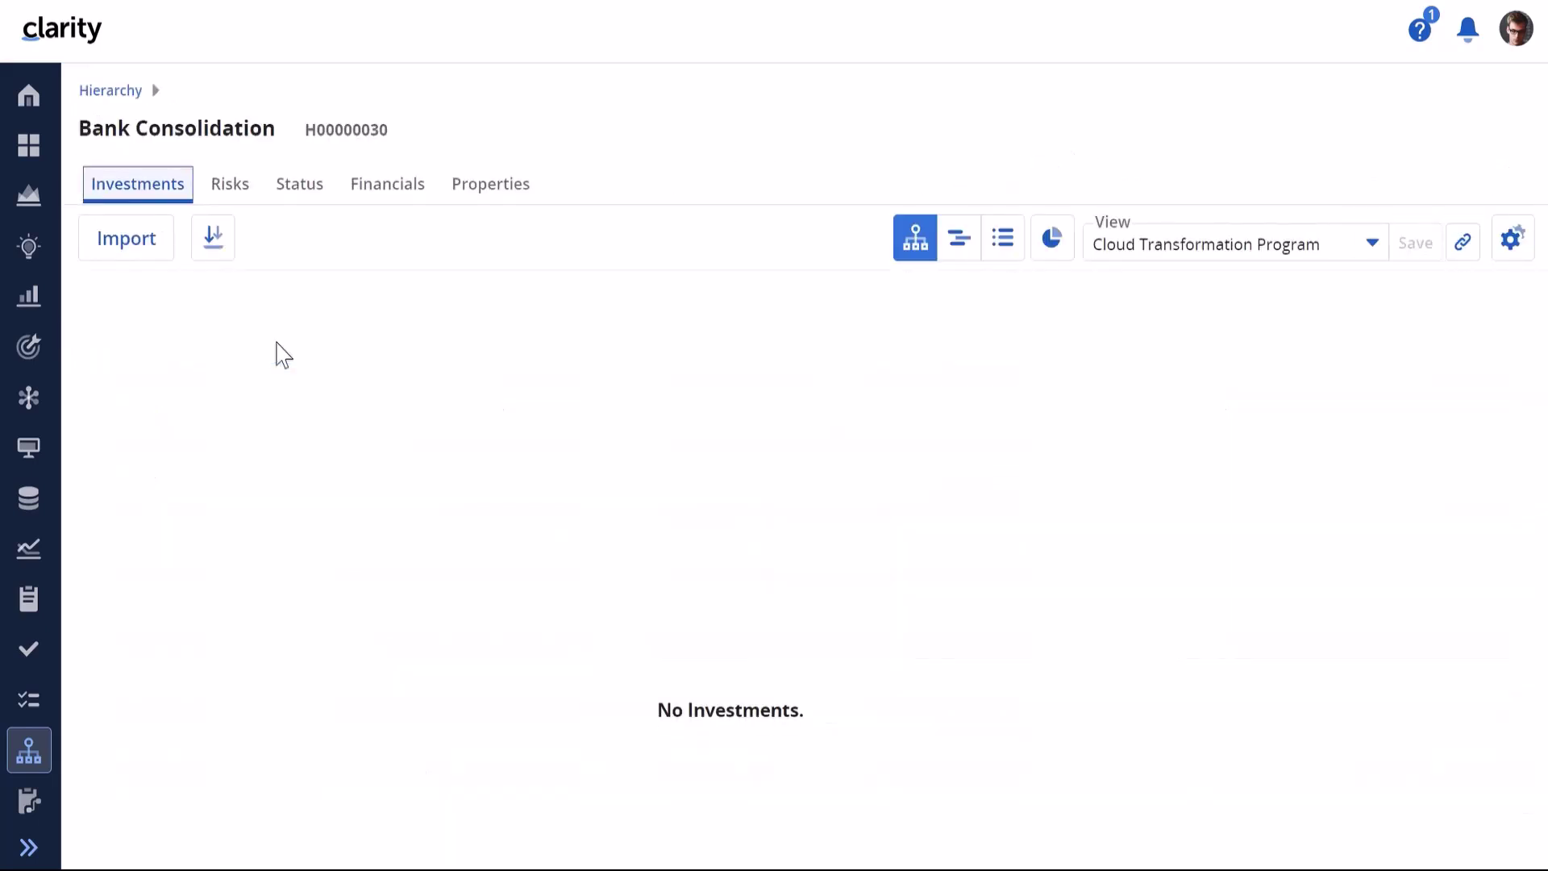
{"action": "left_click", "coordinate": [505, 189]}
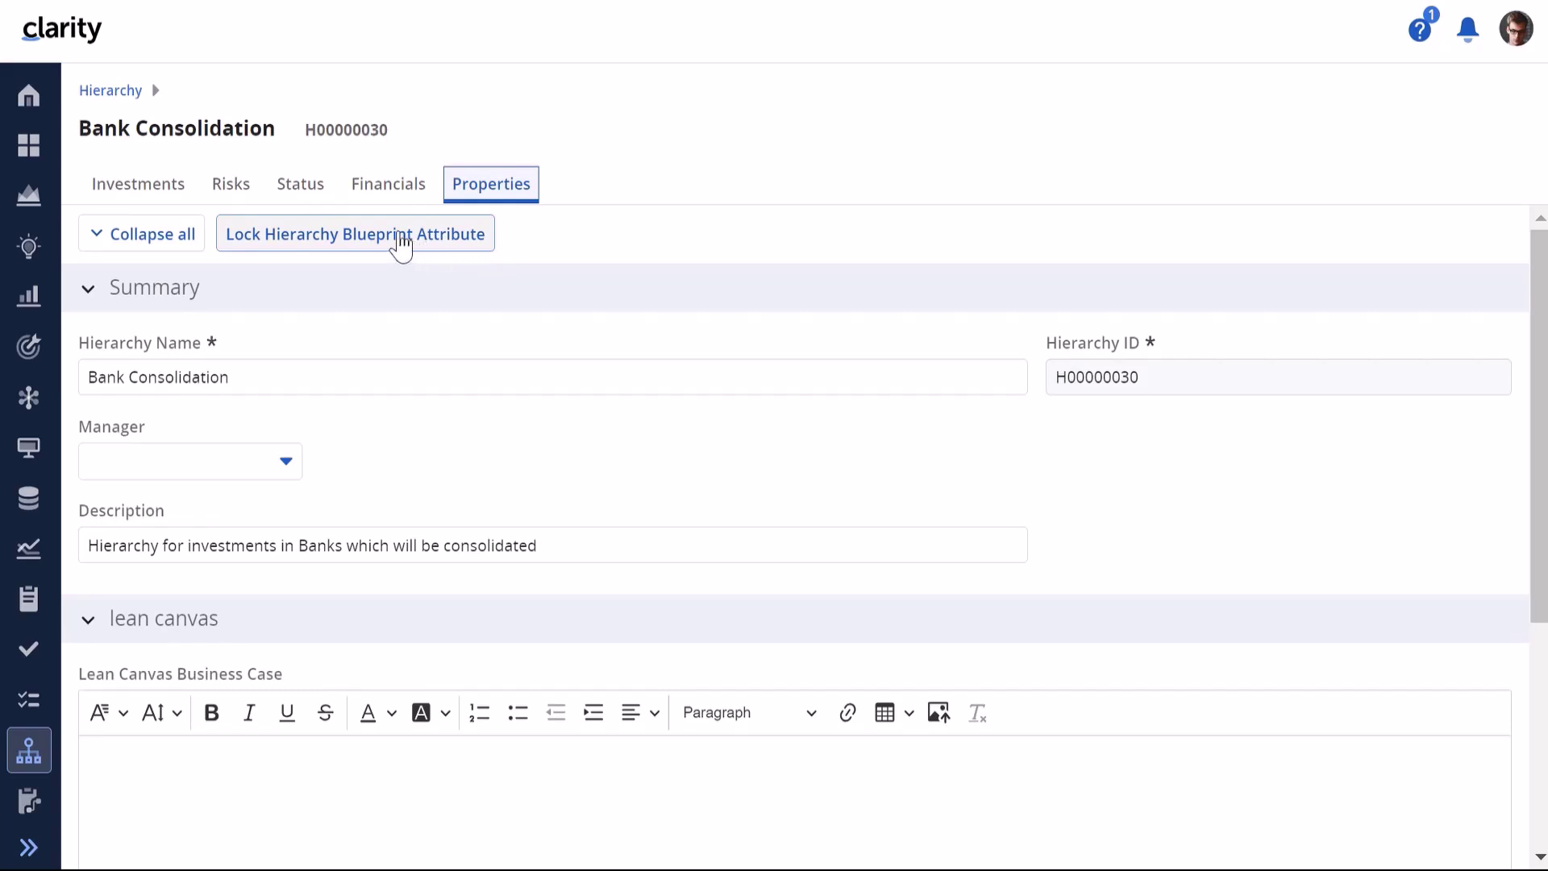
{"action": "left_click", "coordinate": [390, 240]}
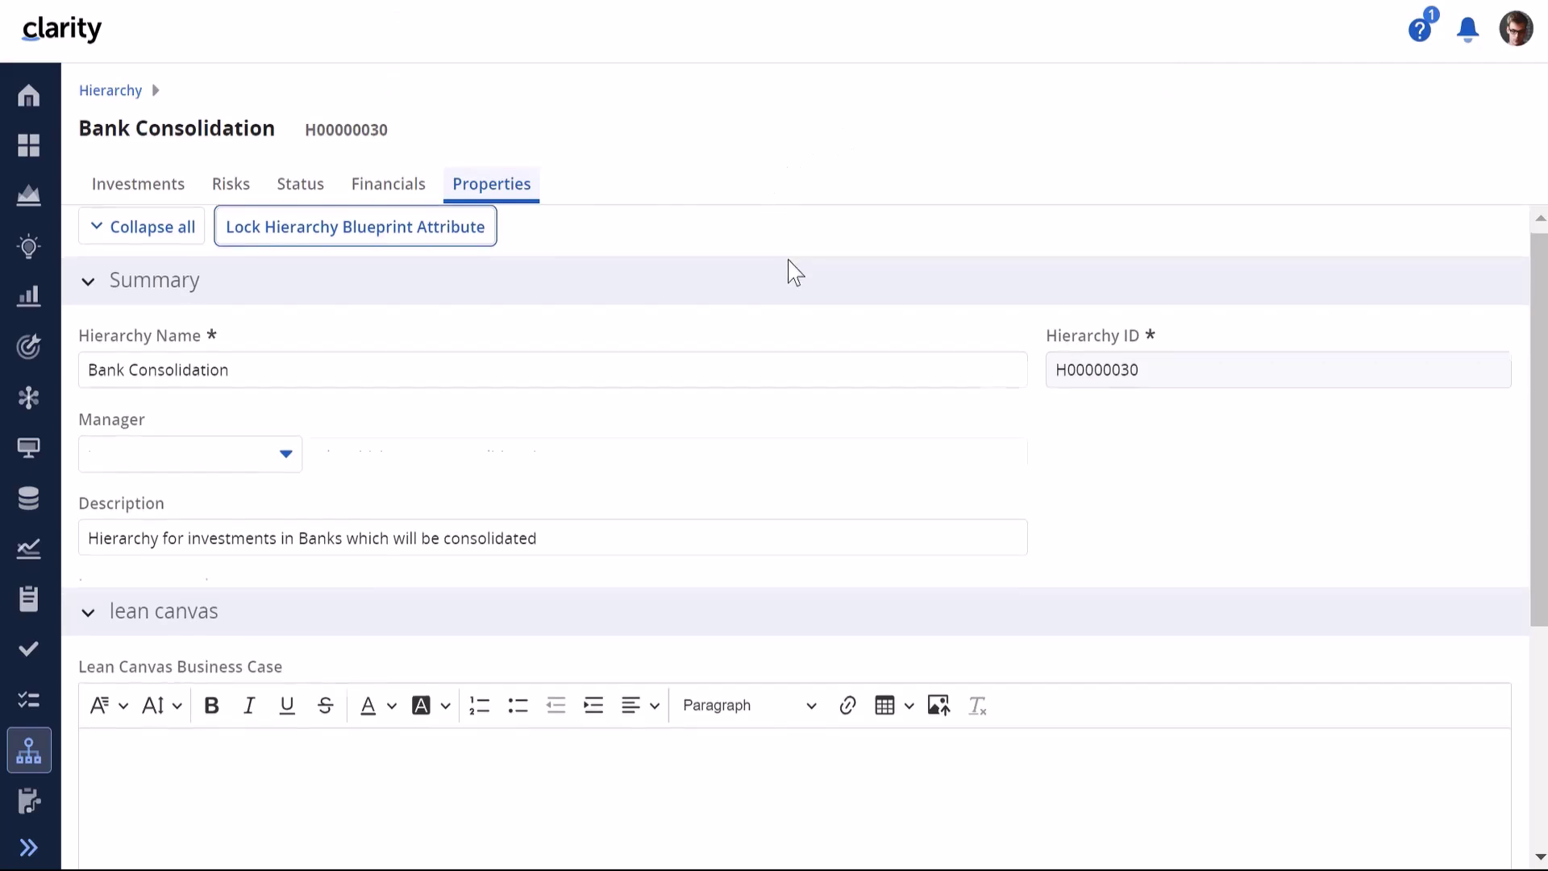
{"action": "scroll", "coordinate": [788, 269], "scroll_direction": "down", "scroll_amount": 5}
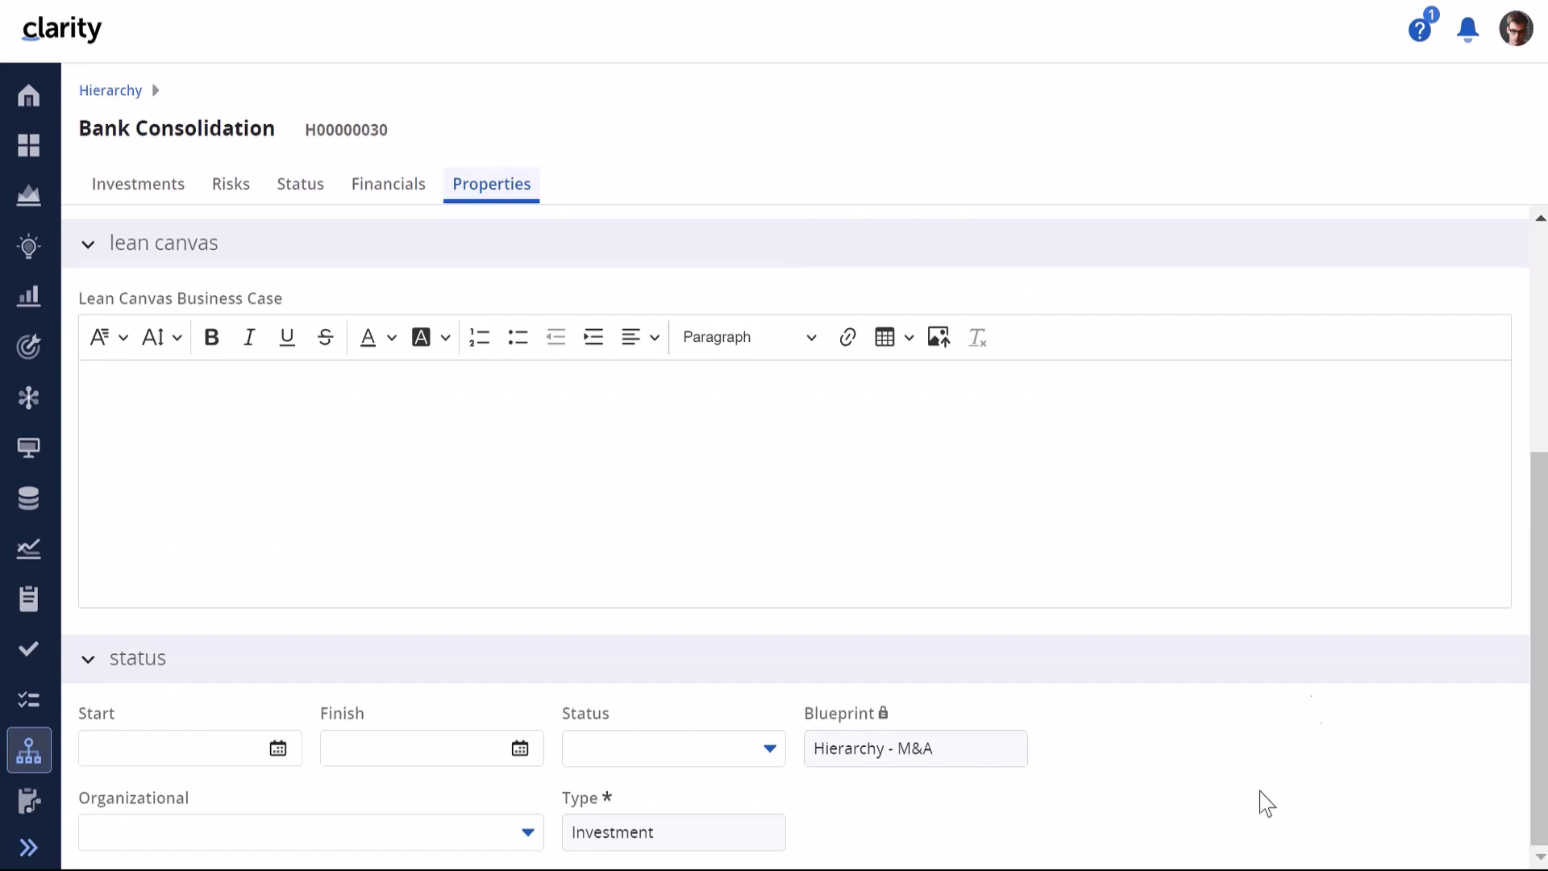